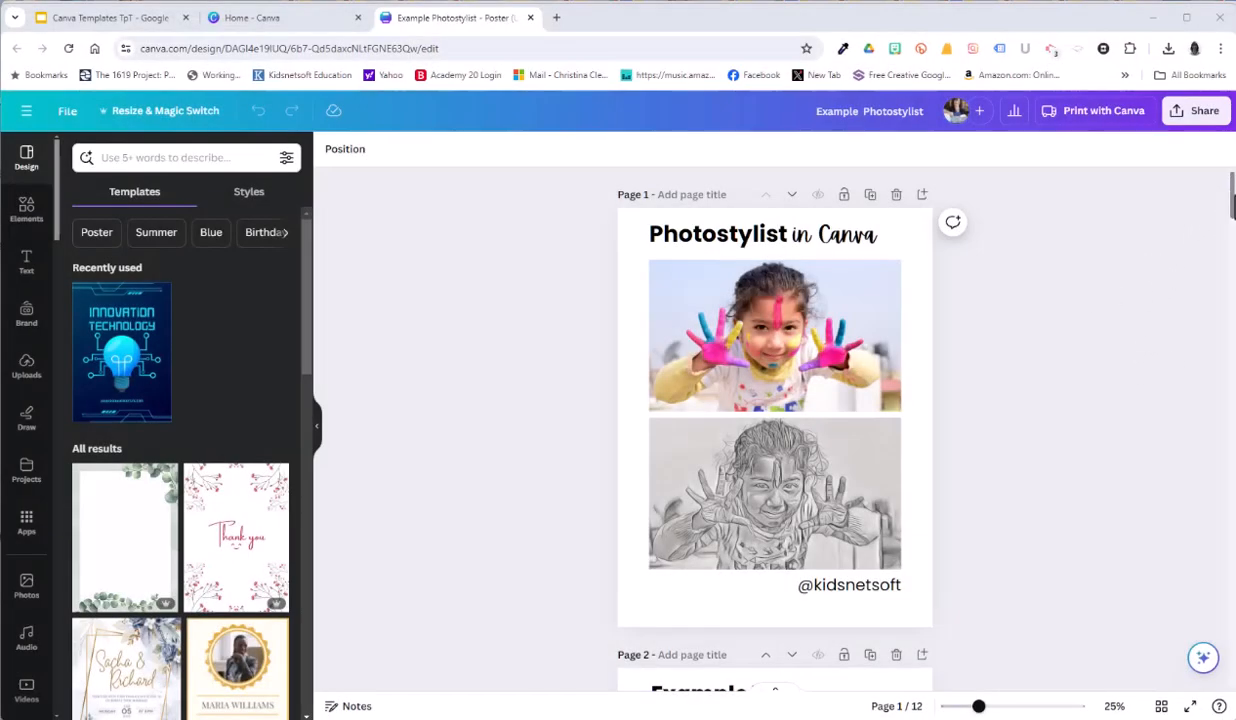
# Step: Look through the poster's example pages from the title page down to the Example 9 page
pyautogui.moveTo(1232, 205); pyautogui.dragTo(1233, 240)
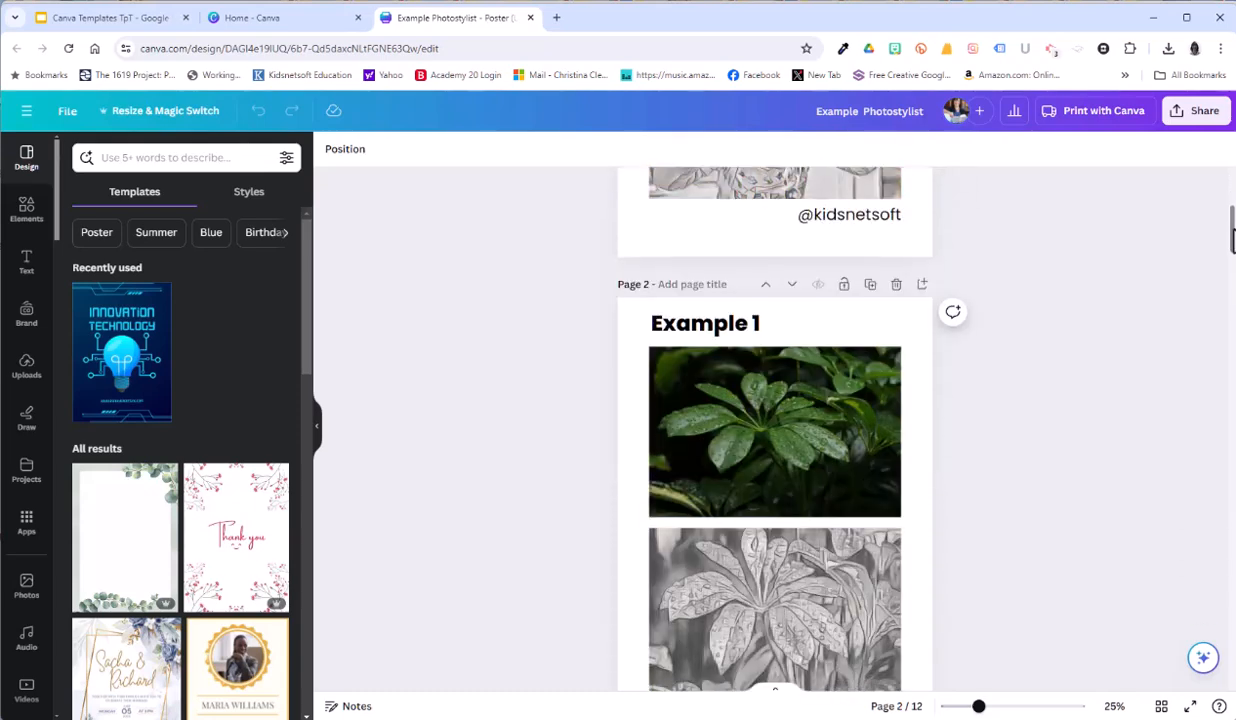
pyautogui.scroll(-10, 1015, 510)
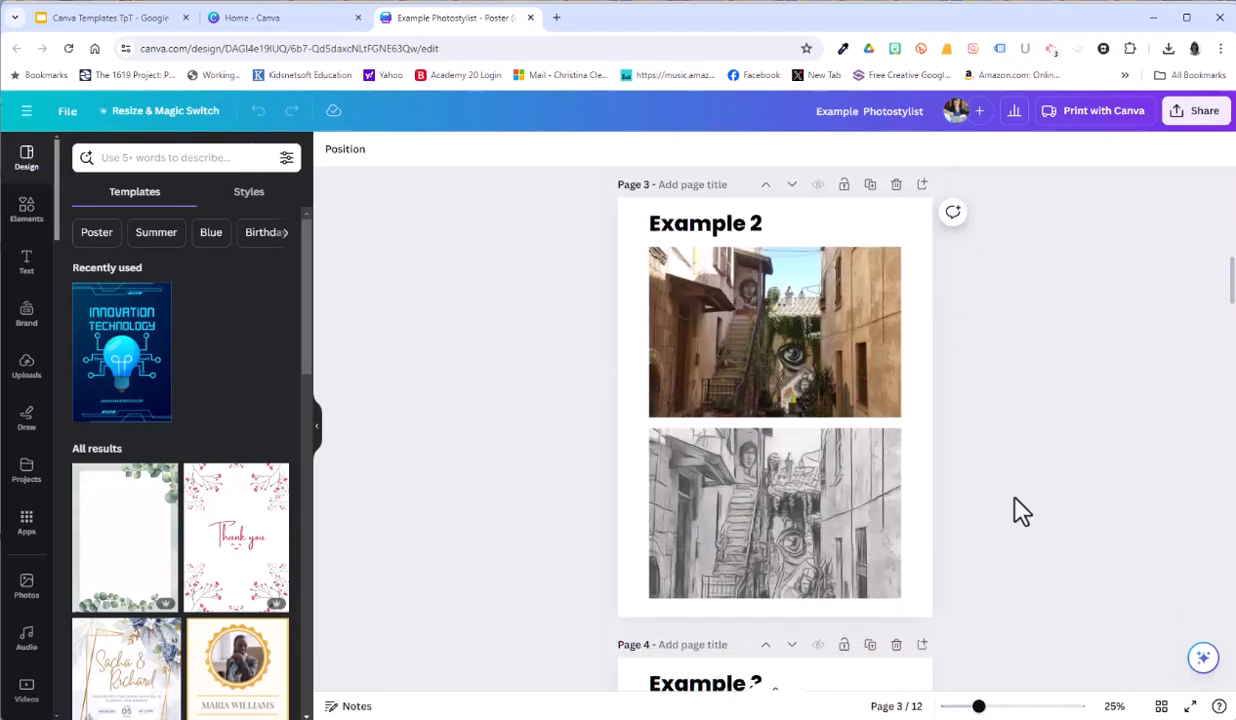
pyautogui.scroll(-15, 1020, 510)
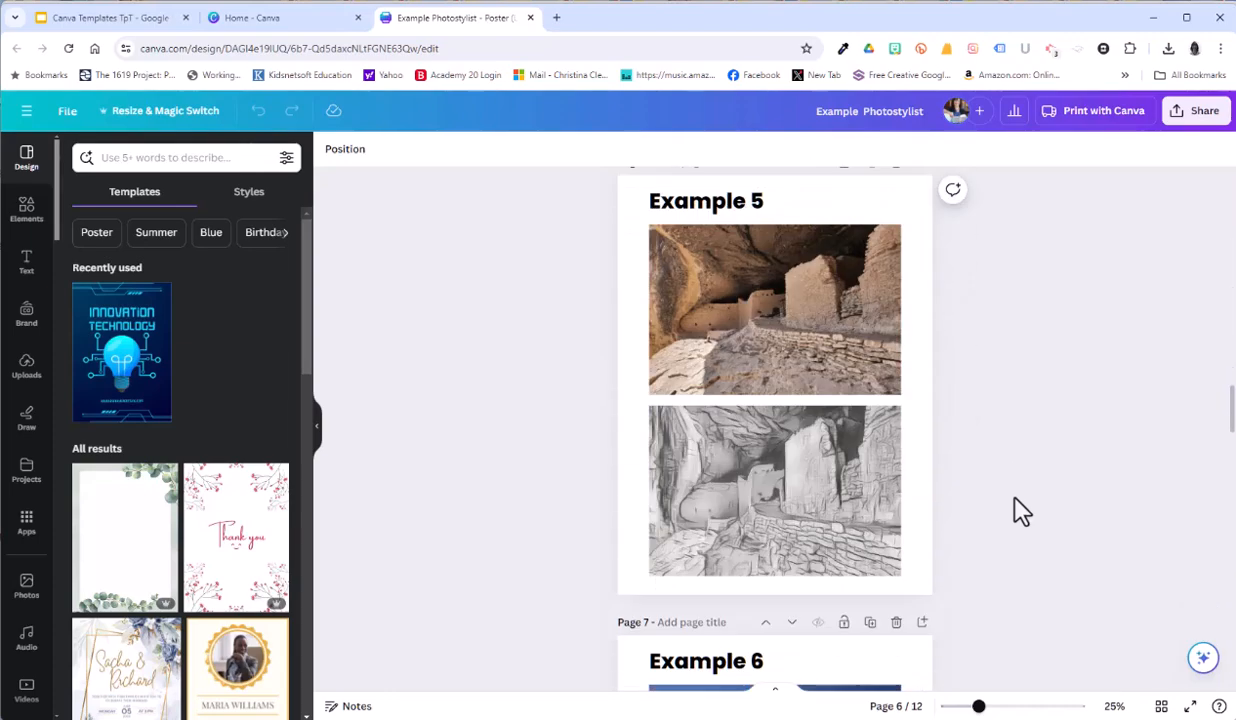
pyautogui.scroll(-15, 1020, 510)
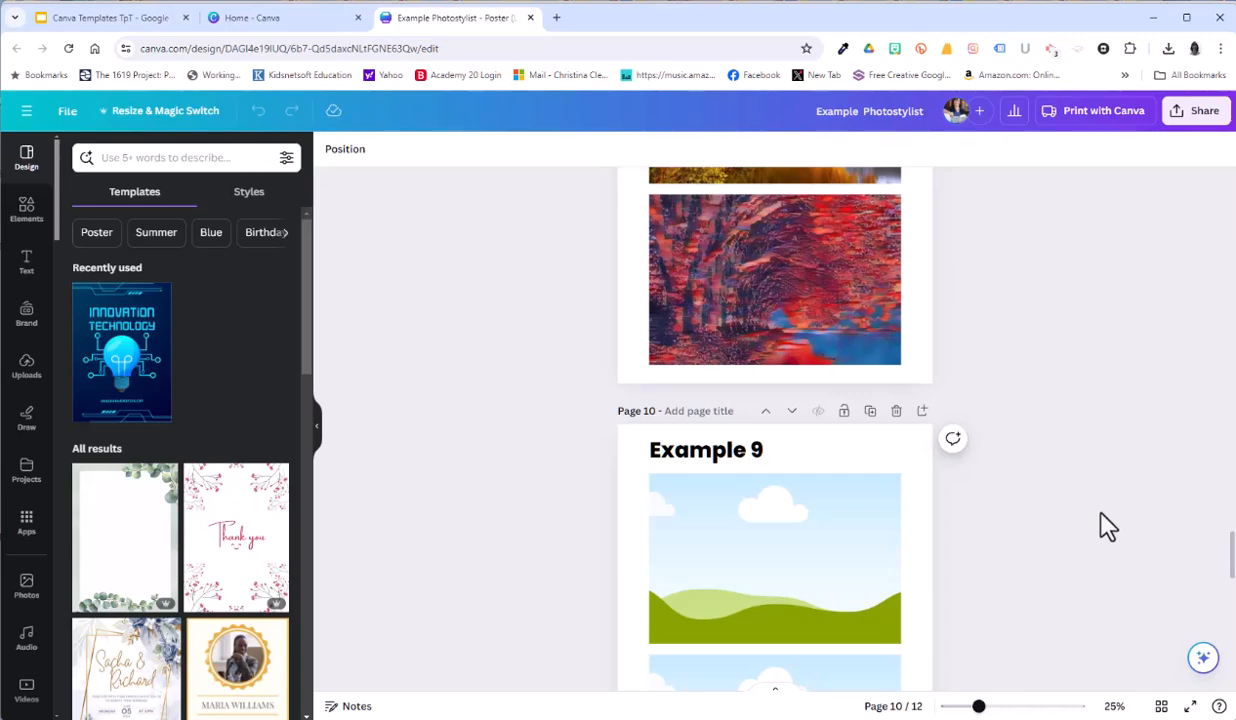
# Step: Open Pixabay in a new browser tab and search its images for buildings
pyautogui.click(556, 17)
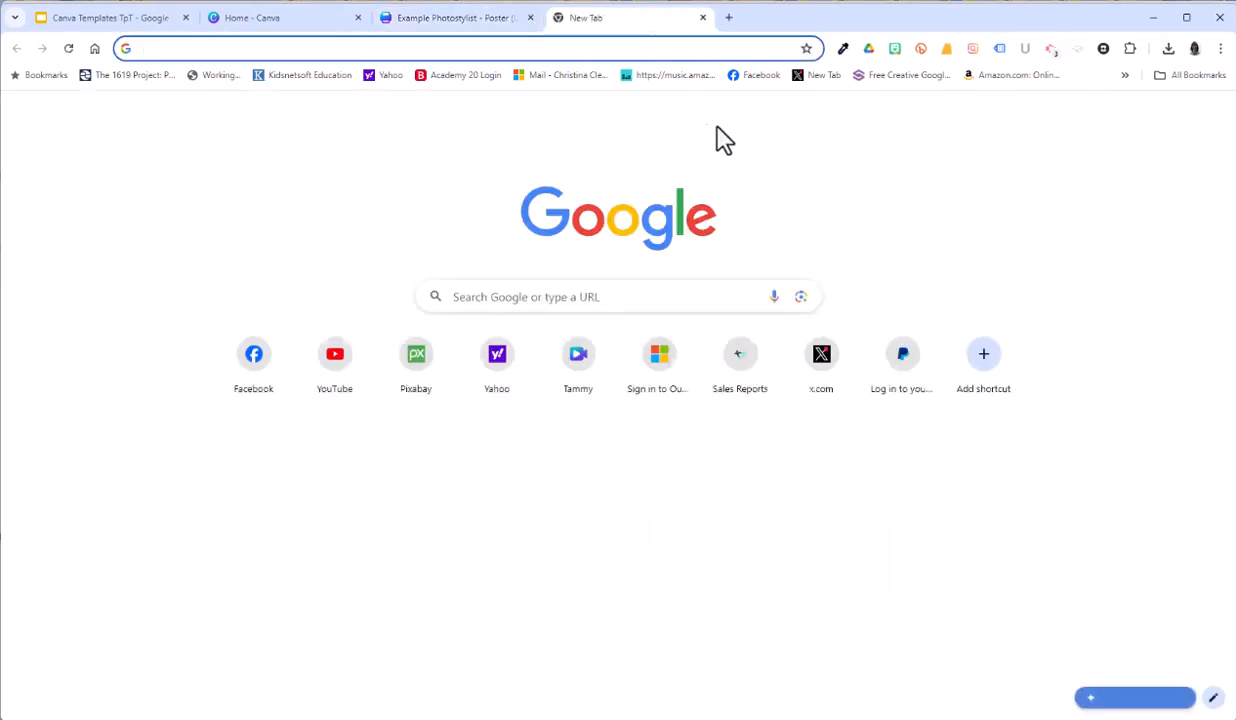
pyautogui.write('pixabay')
pyautogui.press('Return')
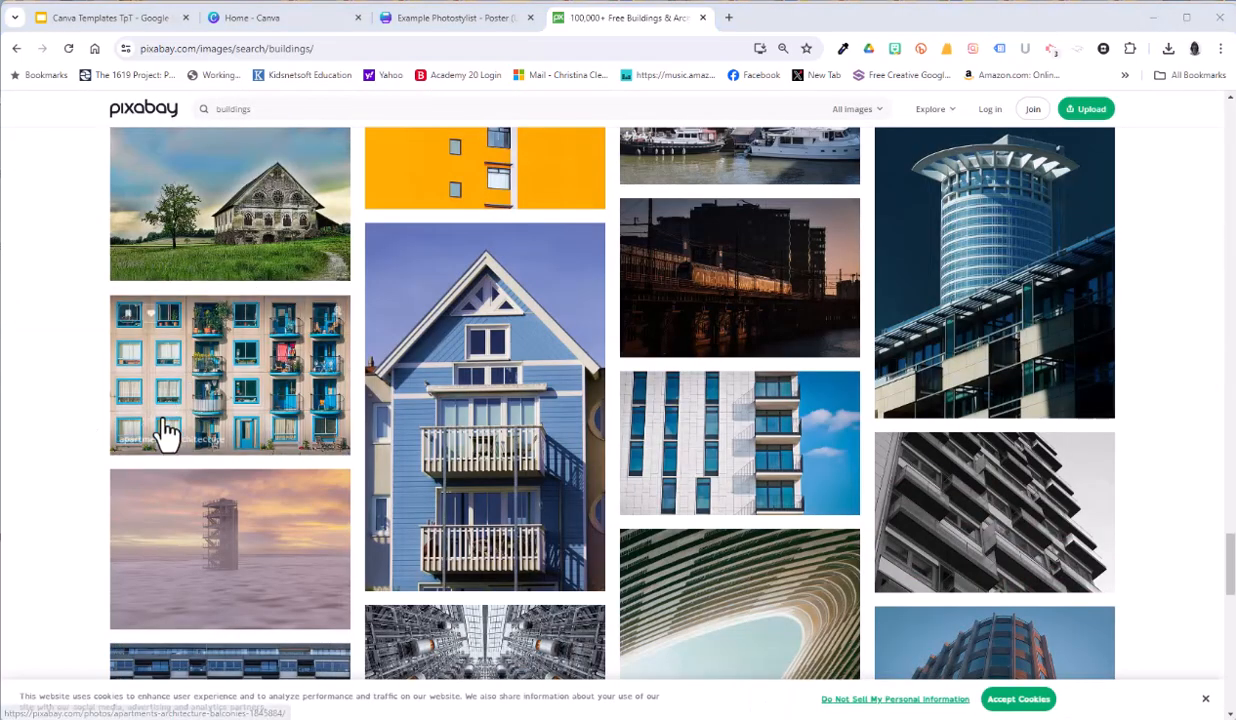
# Step: Download the photo of the apartment building with blue windows and balconies at 1280×851
pyautogui.click(218, 368)
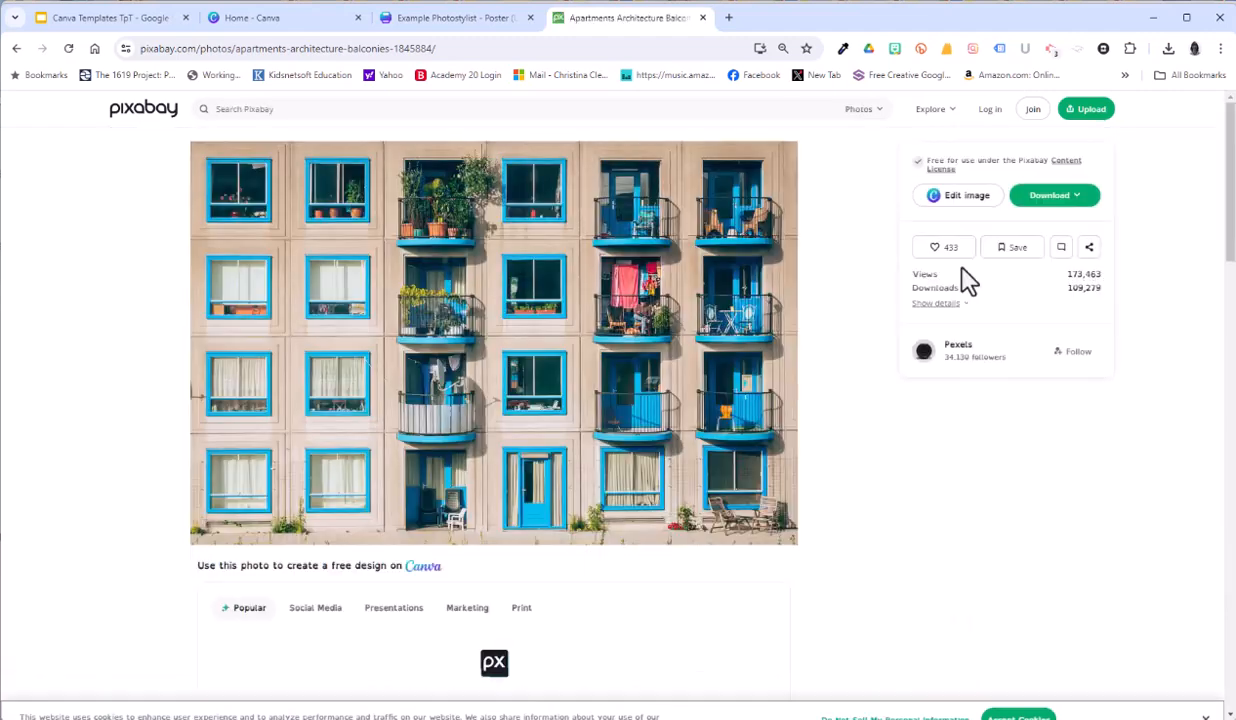
pyautogui.click(1062, 208)
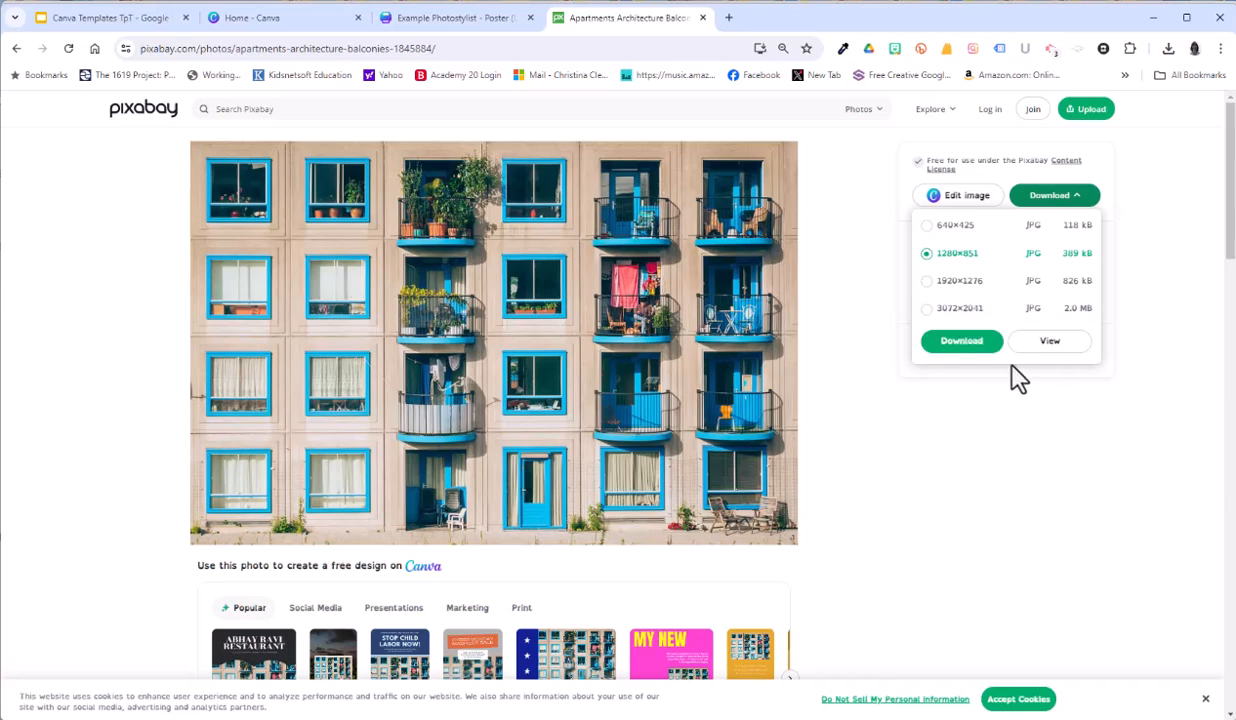
pyautogui.click(958, 343)
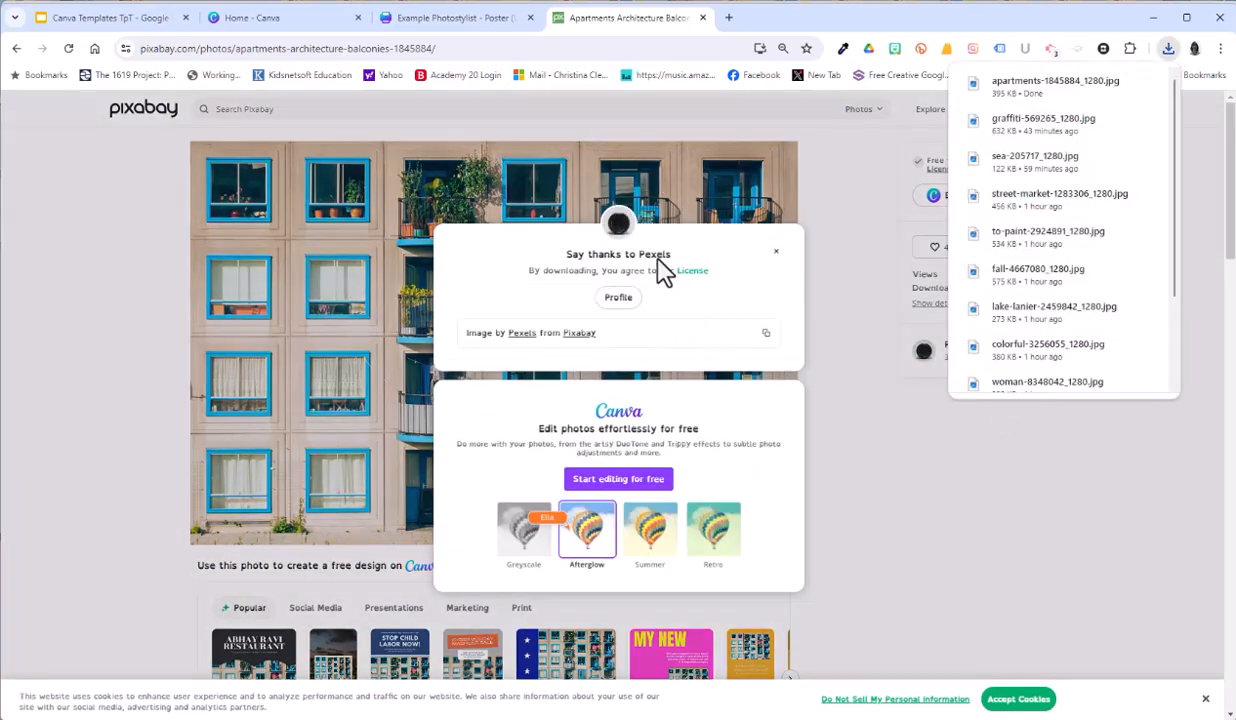
# Step: Copy the photo credit "Pexels" and add it as a new line ending the Special Thanks list on page 12 of the poster
pyautogui.doubleClick(657, 256)
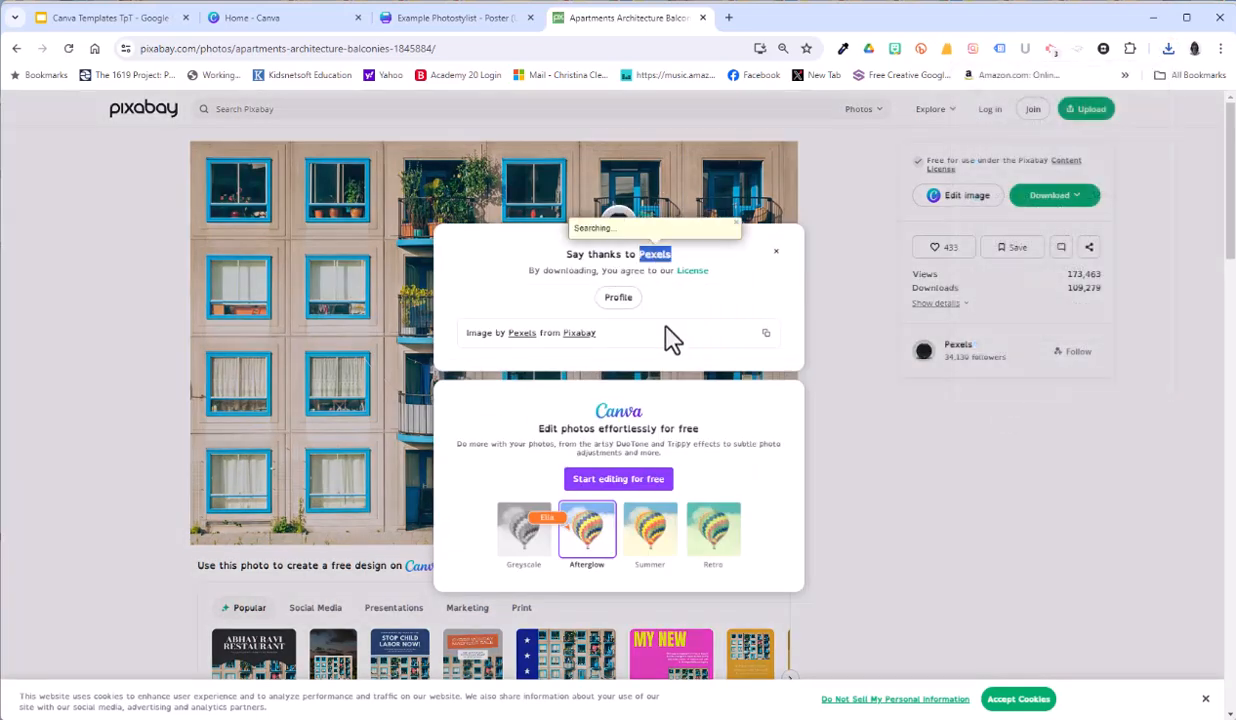
pyautogui.rightClick(657, 262)
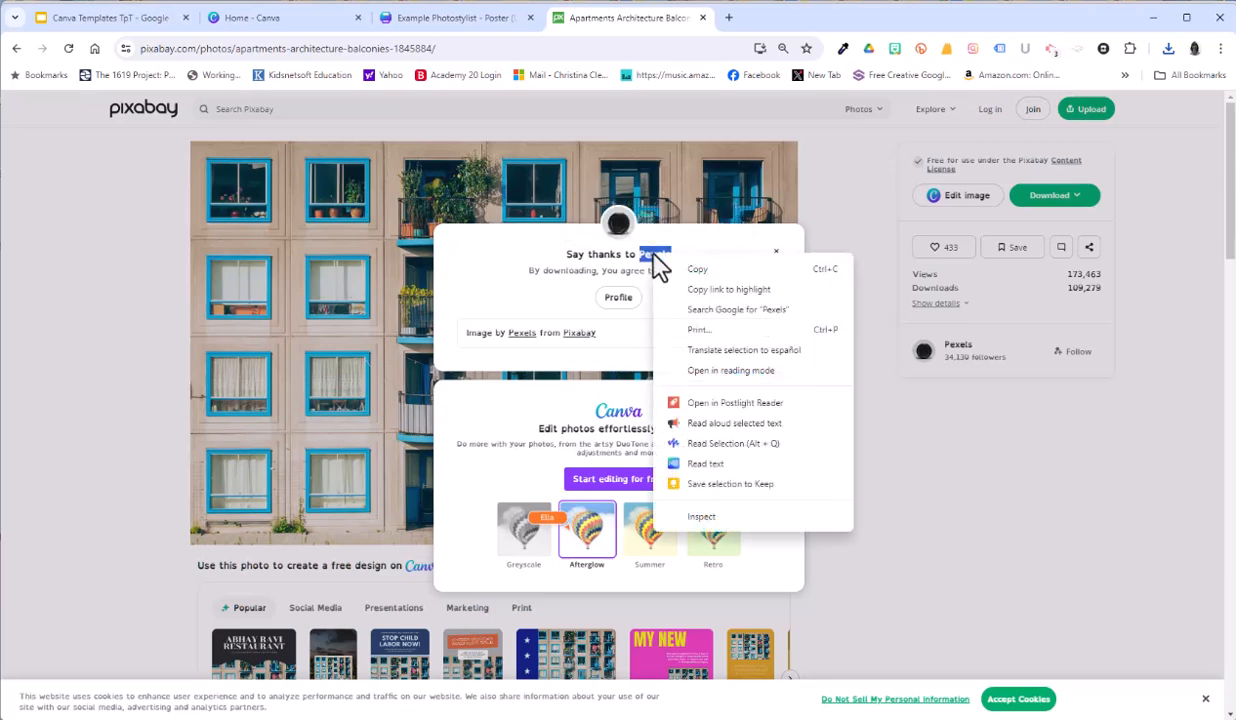
pyautogui.click(698, 273)
pyautogui.hotkey('ctrl', 'shift', 'Tab')
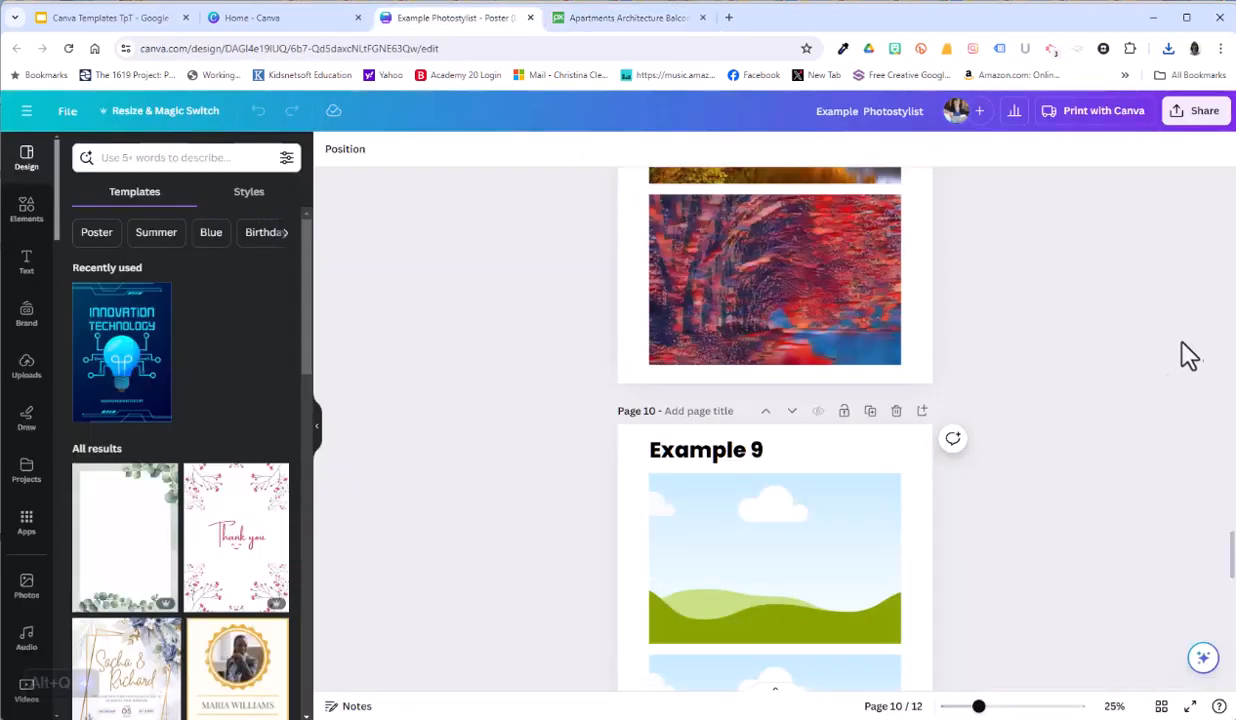
pyautogui.moveTo(1230, 557); pyautogui.dragTo(1230, 648)
pyautogui.click(757, 628)
pyautogui.click(767, 617)
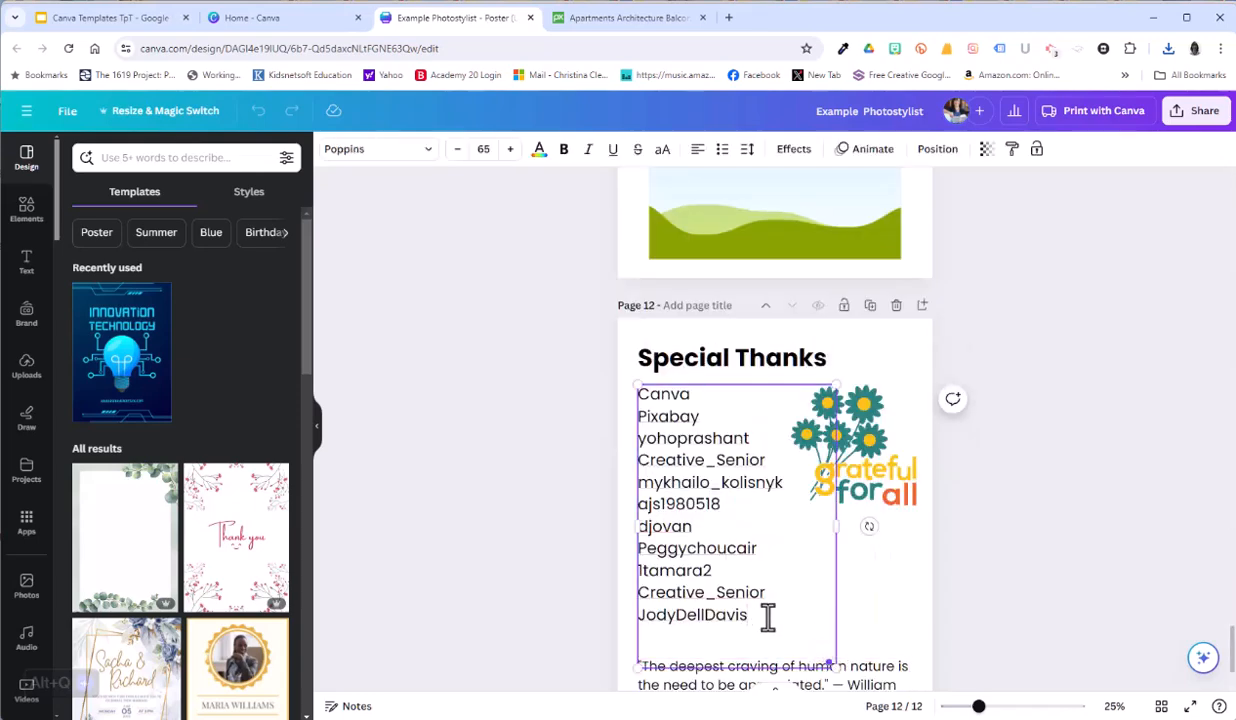
pyautogui.press('Return')
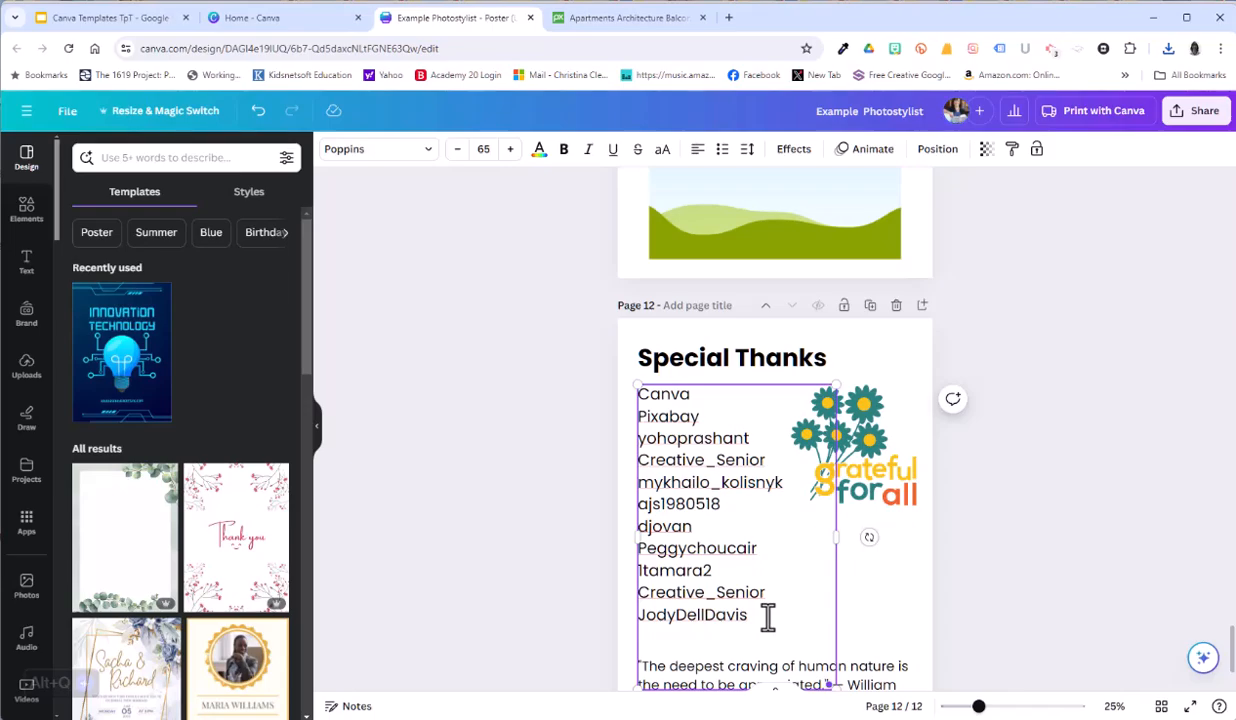
pyautogui.write('Pexels')
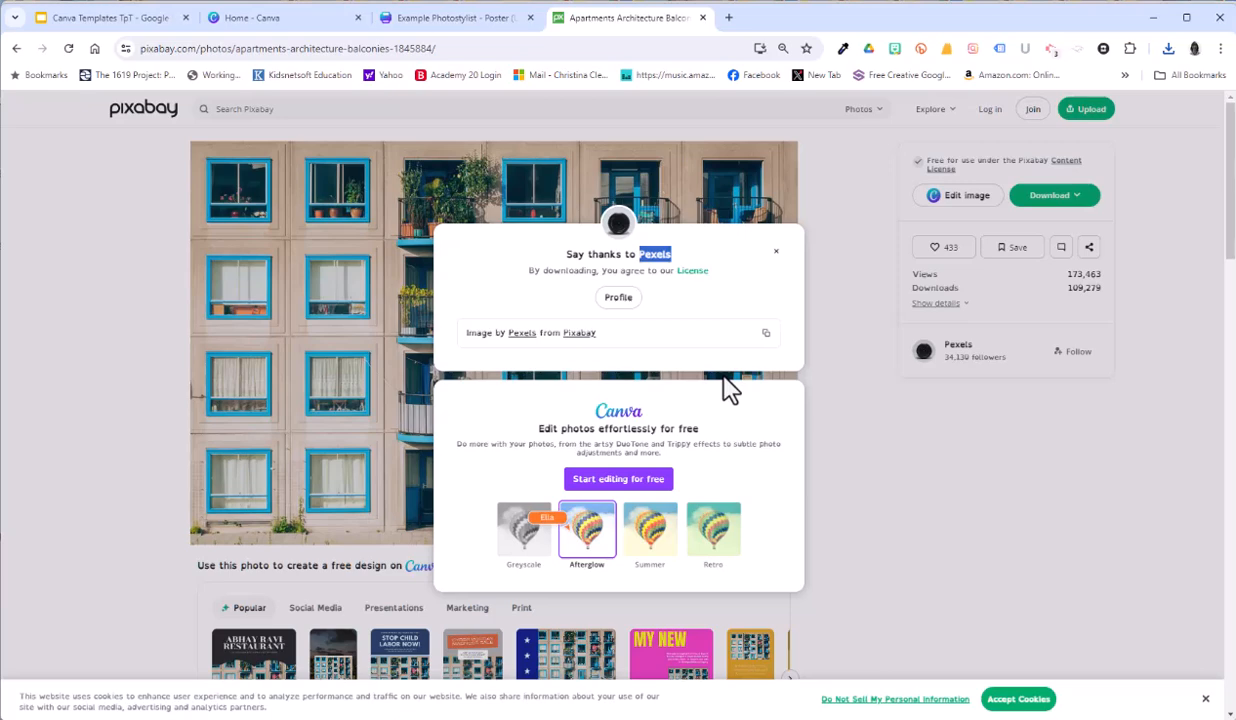
pyautogui.click(425, 22)
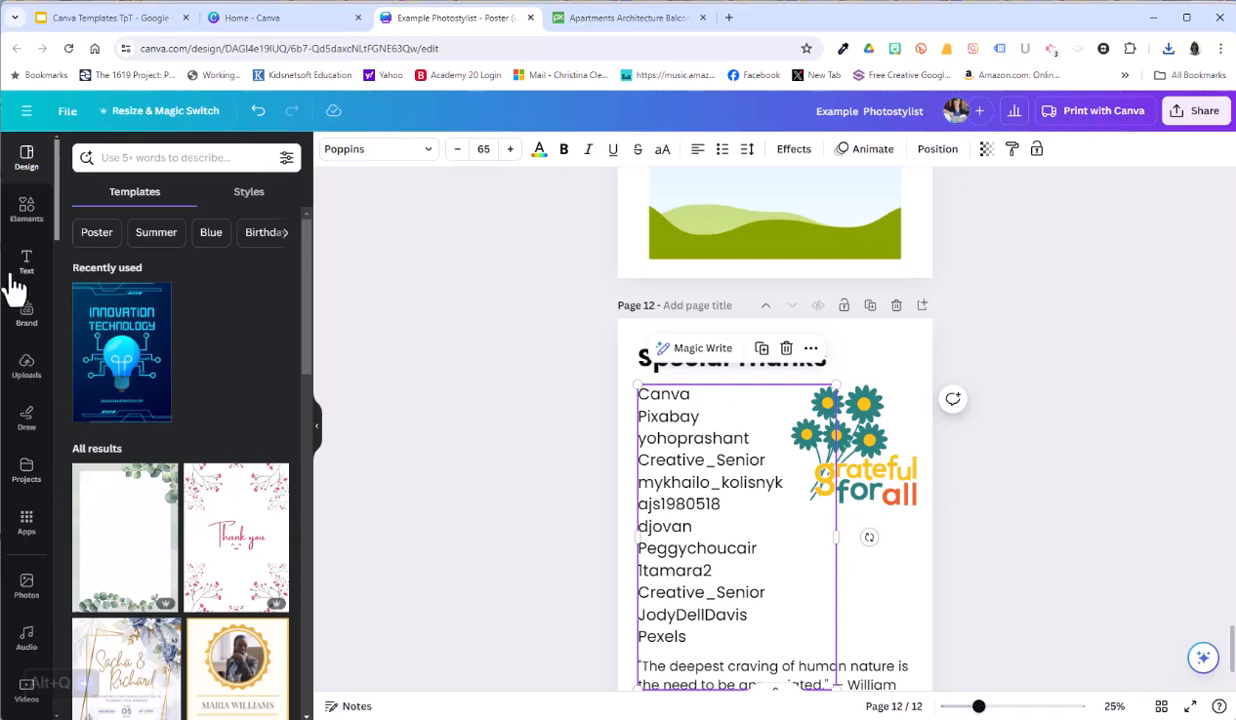
# Step: Upload the downloaded apartments photo to Canva and place it in the upper frame of the Example 9 page
pyautogui.click(27, 372)
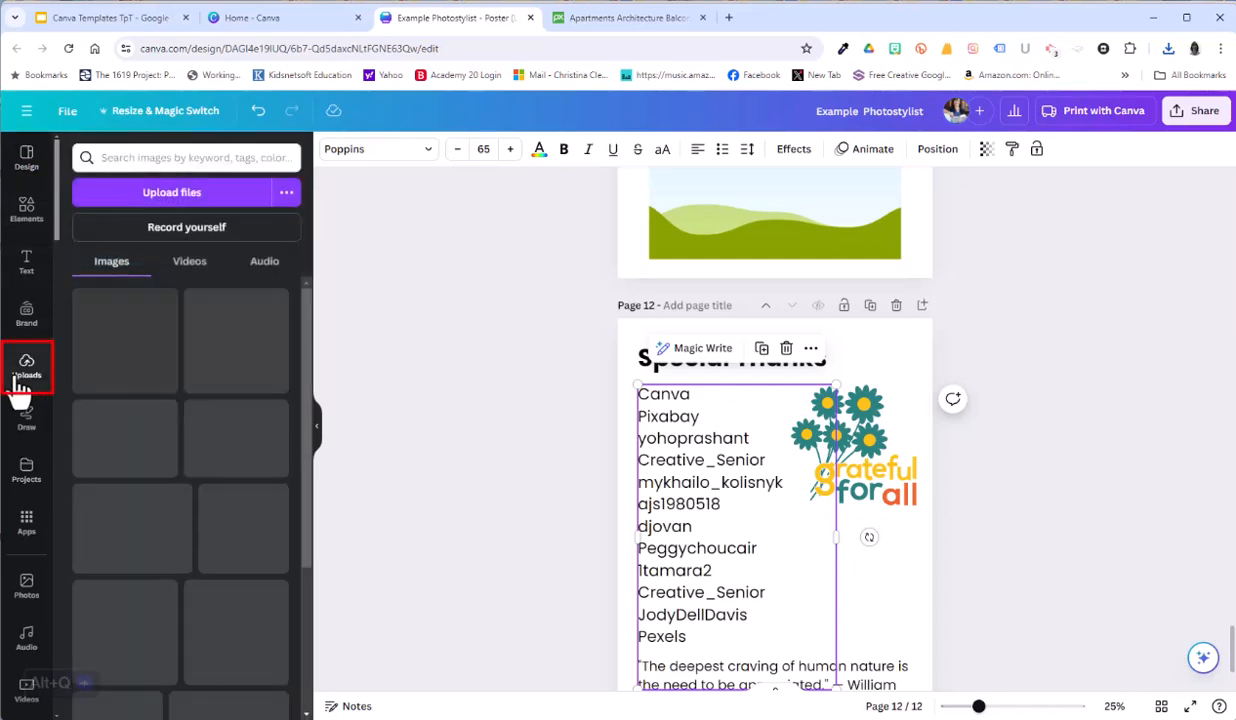
pyautogui.click(129, 194)
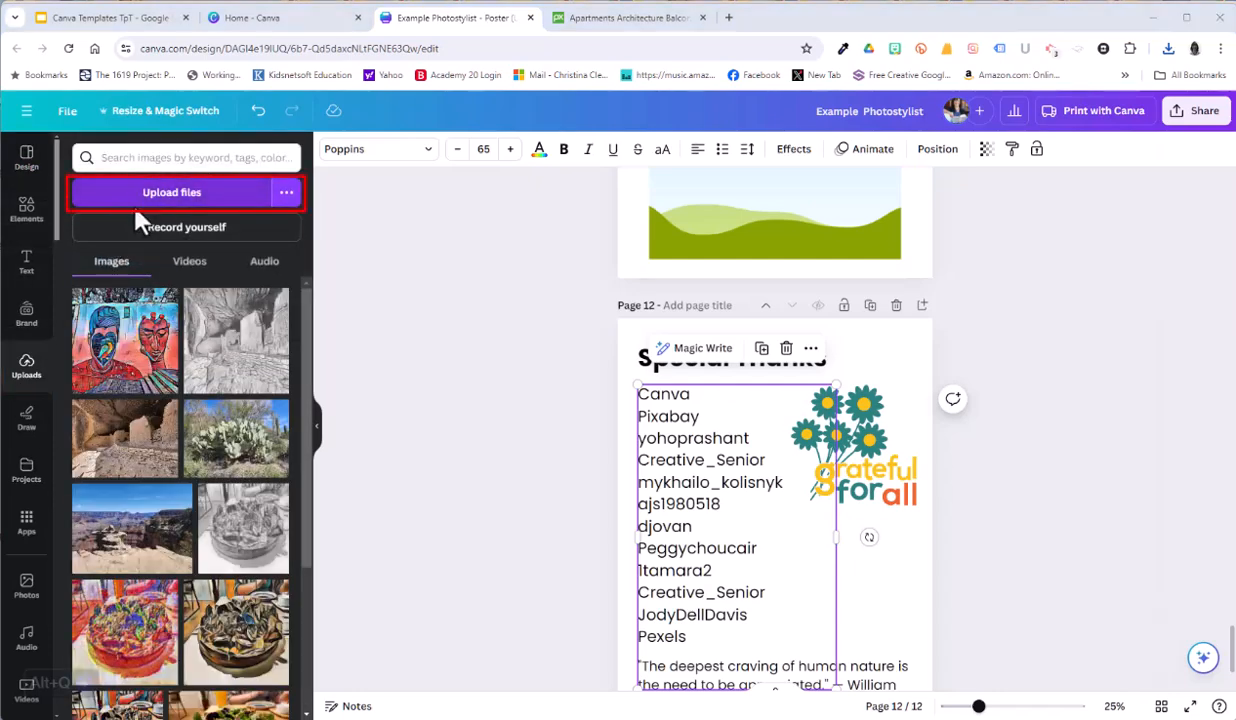
pyautogui.doubleClick(170, 235)
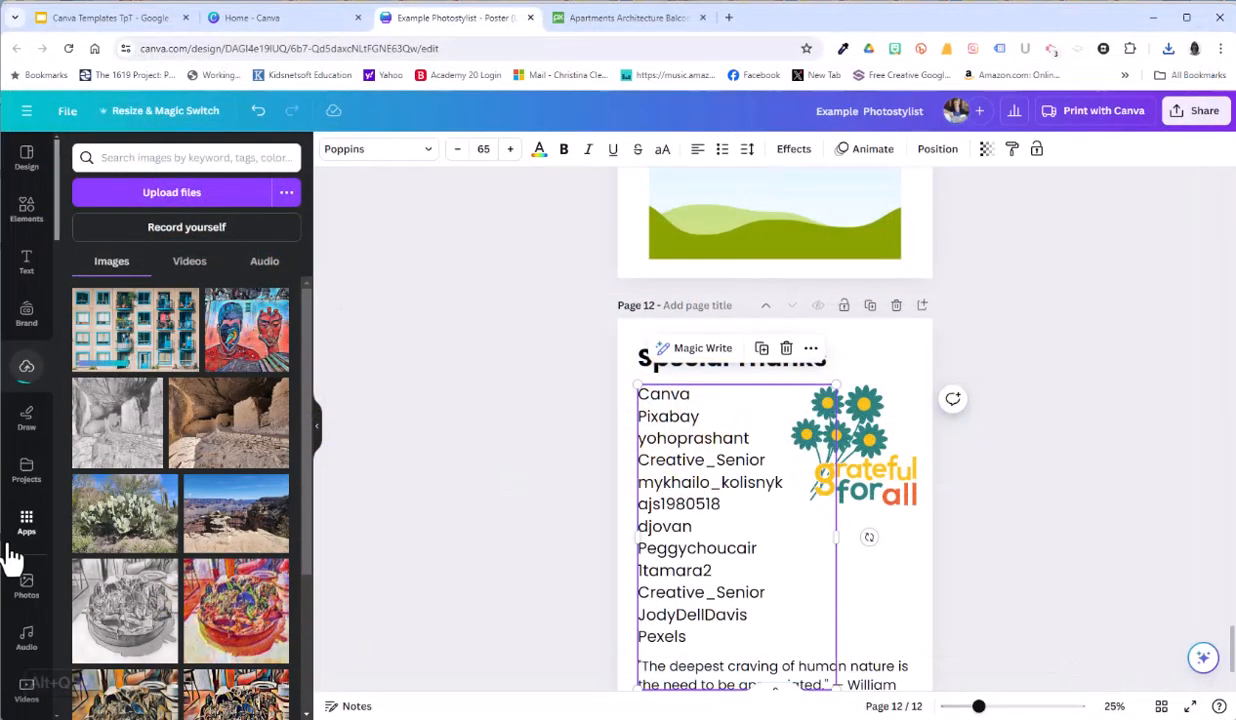
pyautogui.scroll(5, 1103, 610)
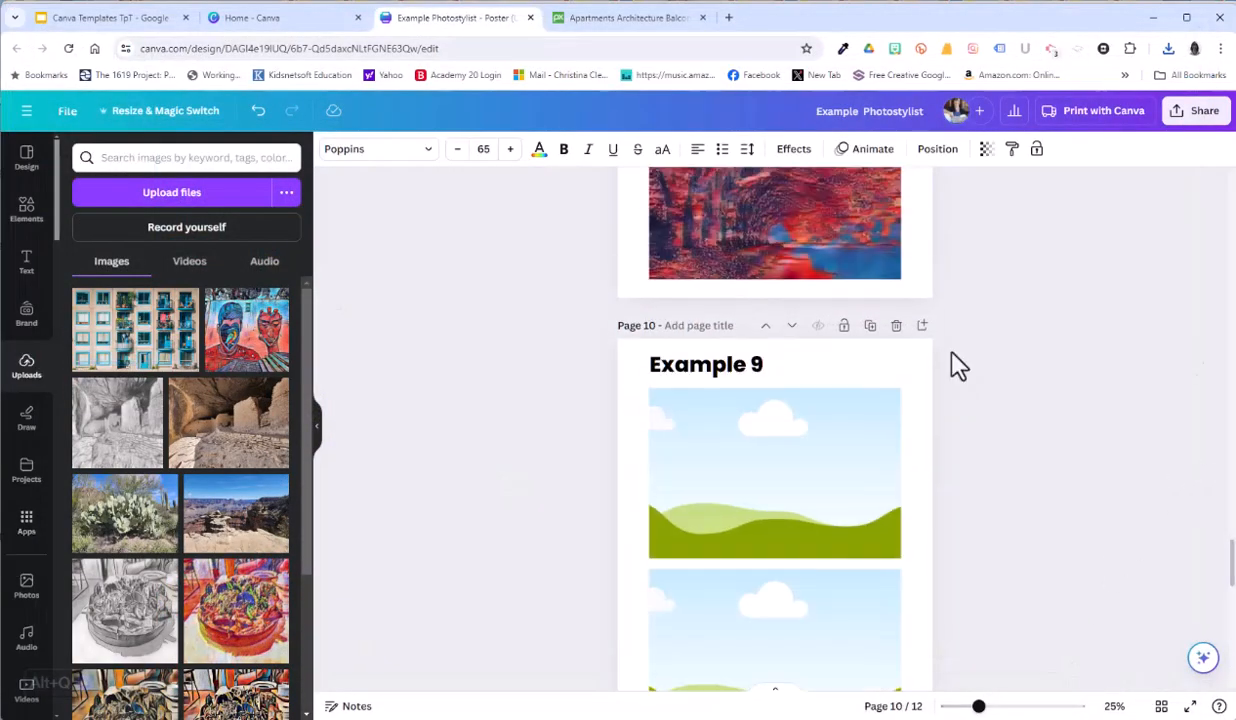
pyautogui.moveTo(119, 355); pyautogui.dragTo(700, 448)
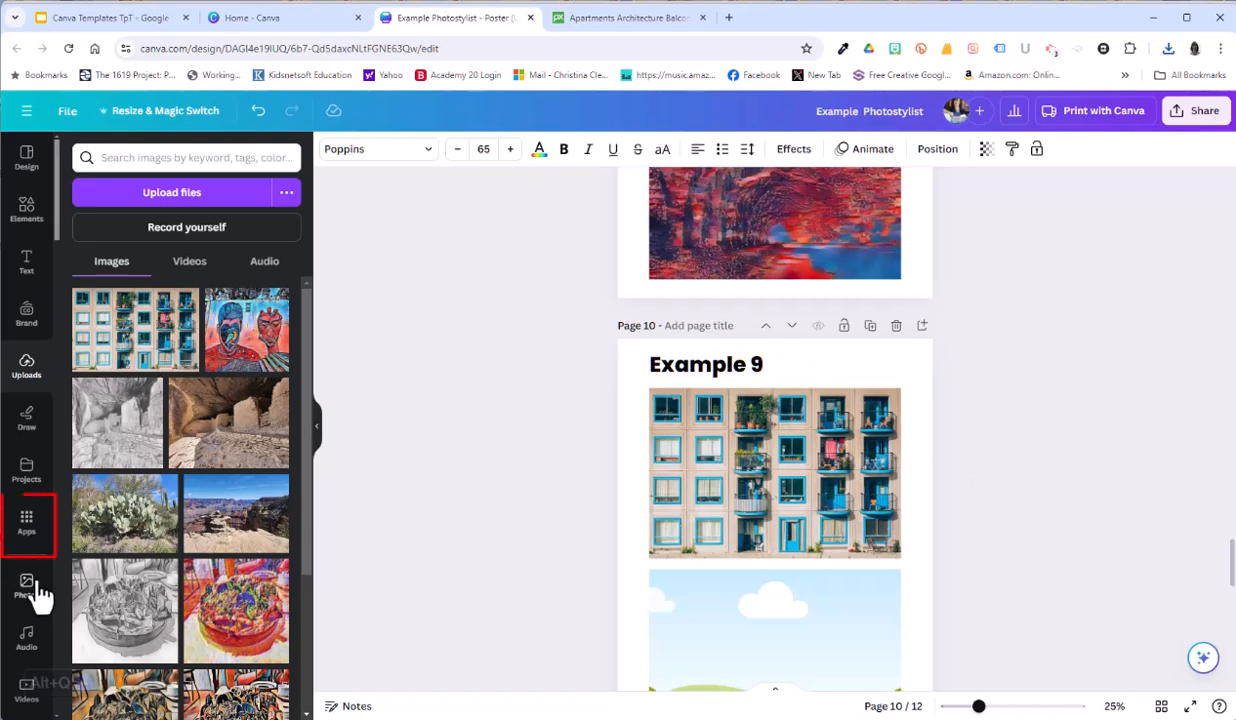
# Step: Find the Photostylist app and load apartments-1845884_1280 from Downloads as its original image
pyautogui.click(26, 522)
pyautogui.click(116, 158)
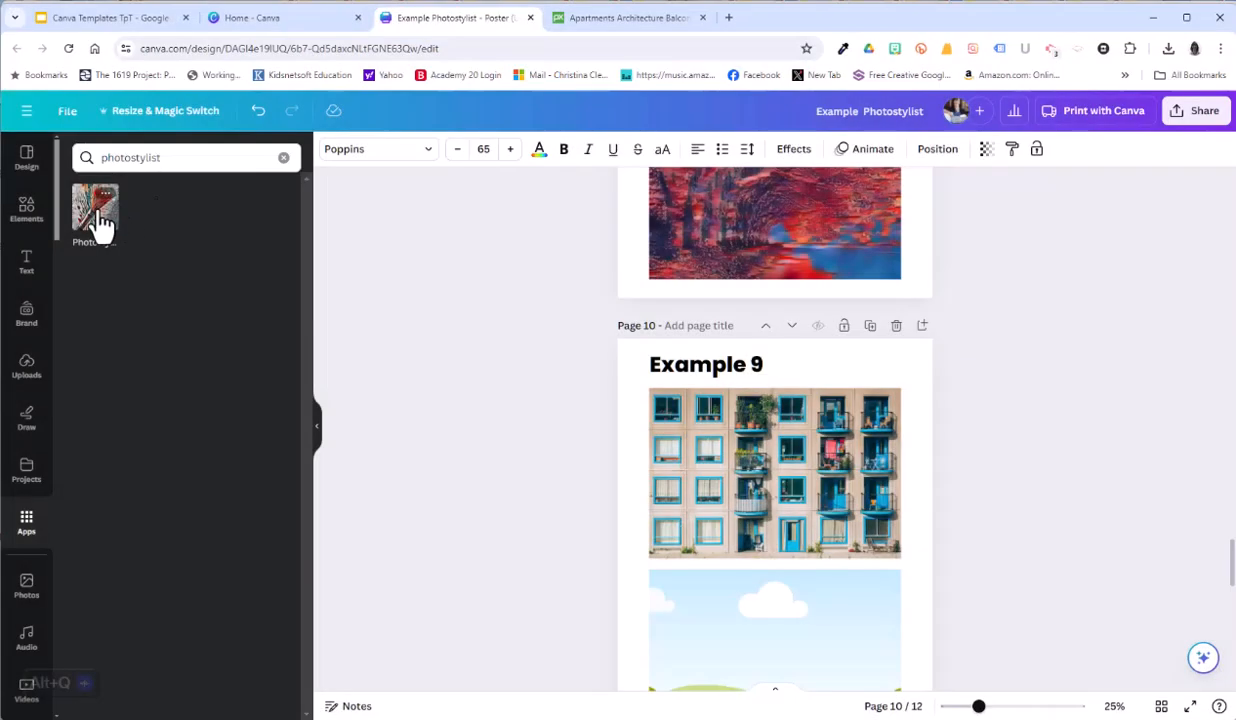
pyautogui.click(95, 207)
pyautogui.click(215, 226)
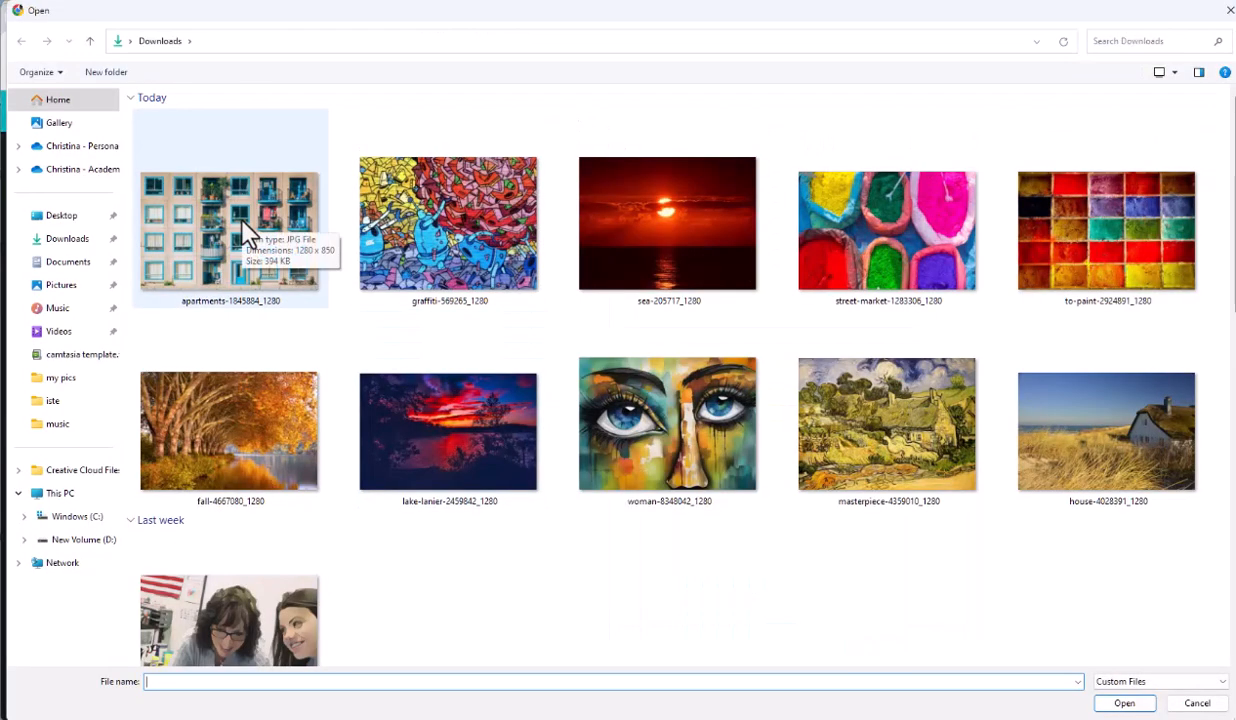
pyautogui.doubleClick(243, 224)
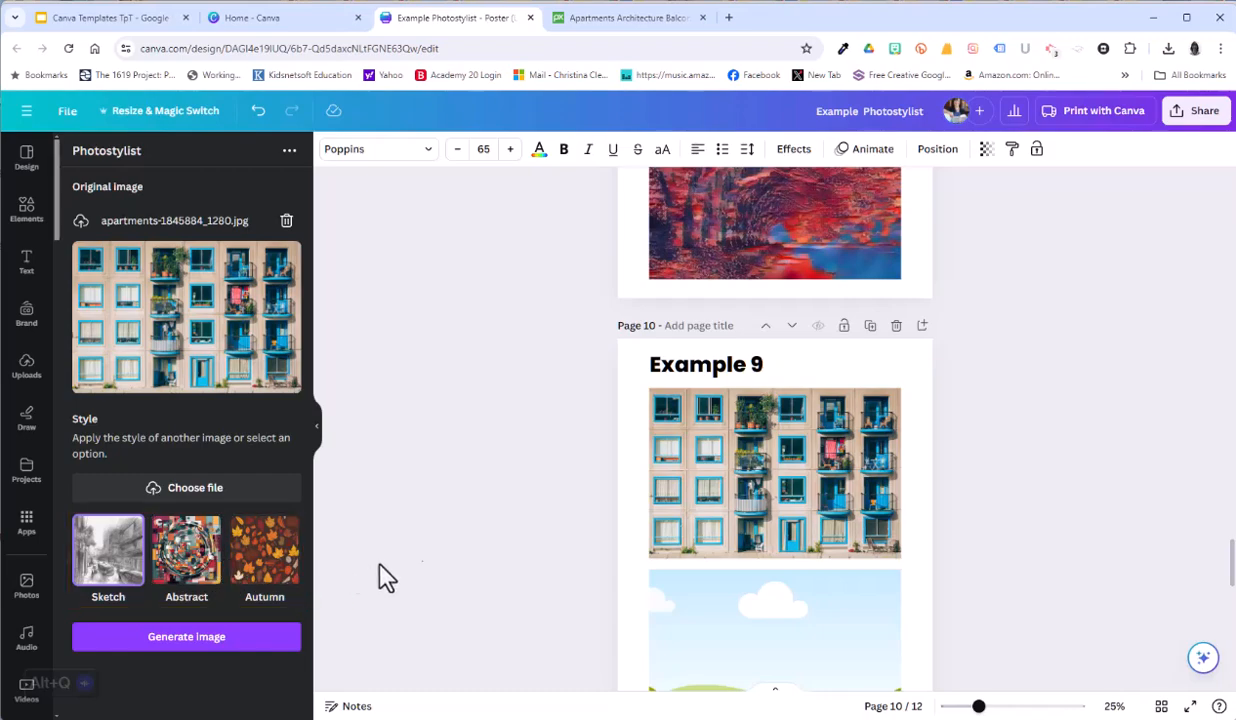
# Step: Generate a Sketch-style version of the apartments photo and place it in the lower frame of the Example 9 page
pyautogui.click(100, 578)
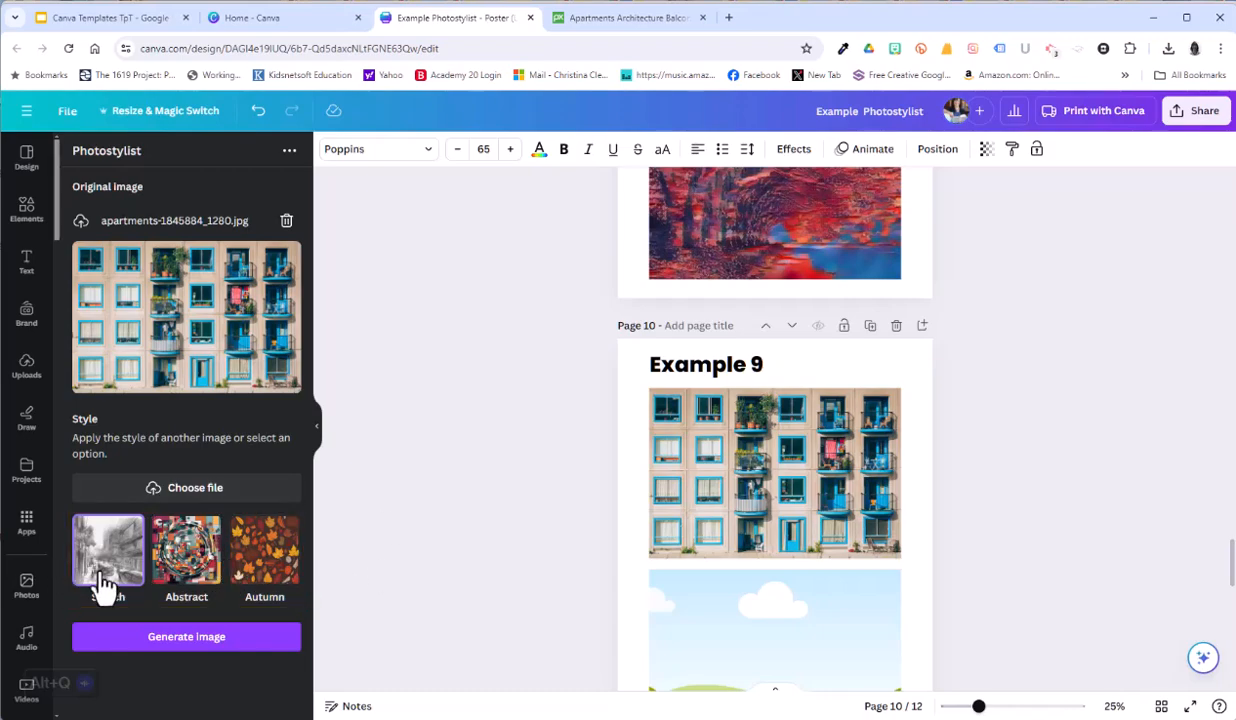
pyautogui.click(172, 640)
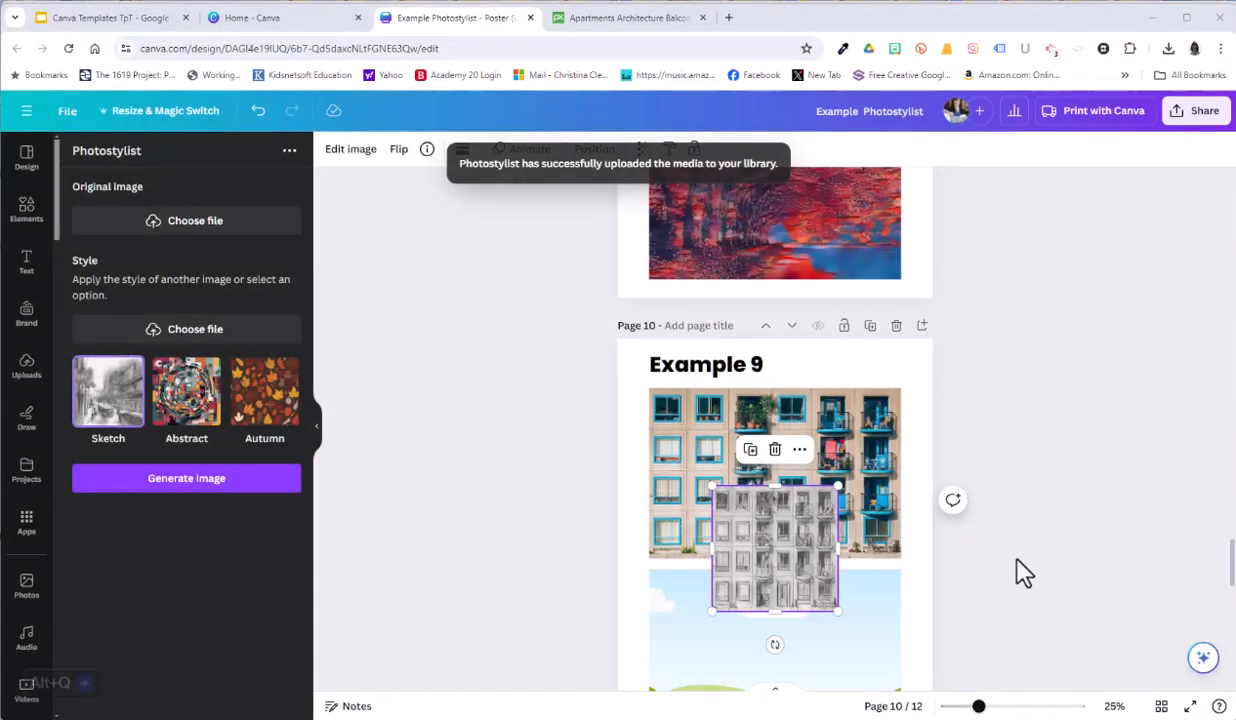
pyautogui.moveTo(776, 565); pyautogui.dragTo(775, 615)
pyautogui.scroll(-3, 1016, 527)
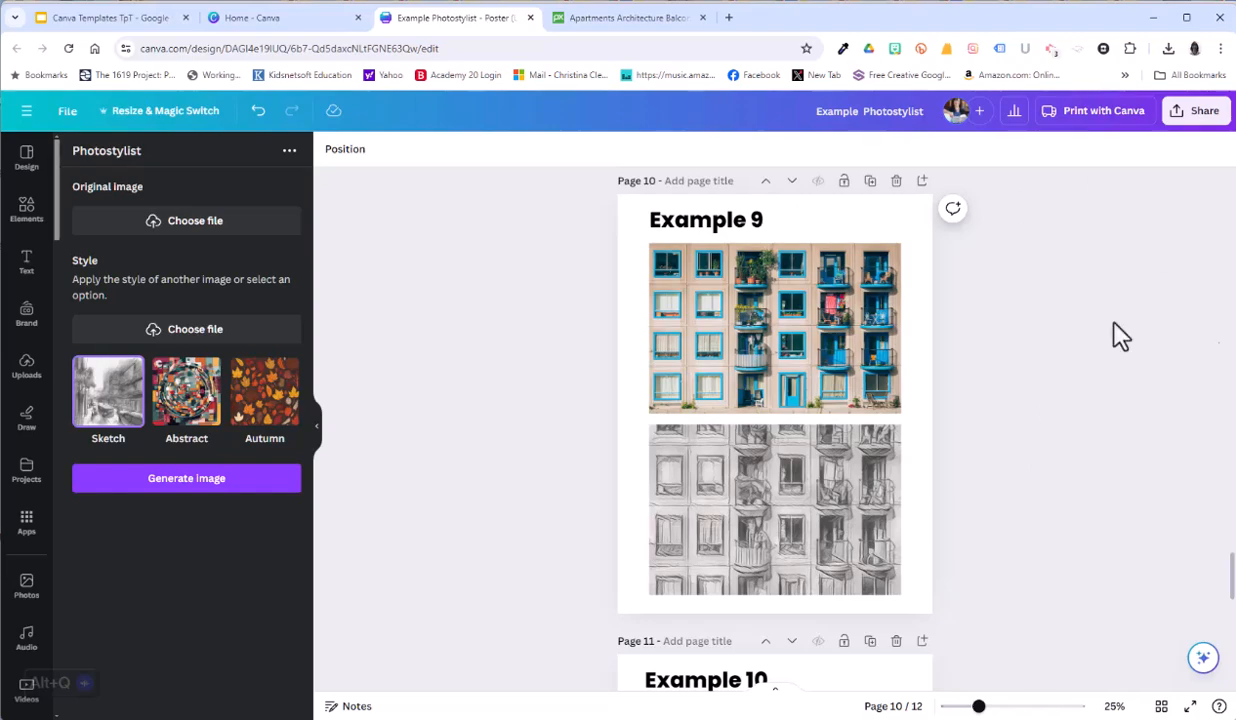
# Step: Load the apartments photo as Photostylist's original image again, and search Pixabay for picasso
pyautogui.click(205, 225)
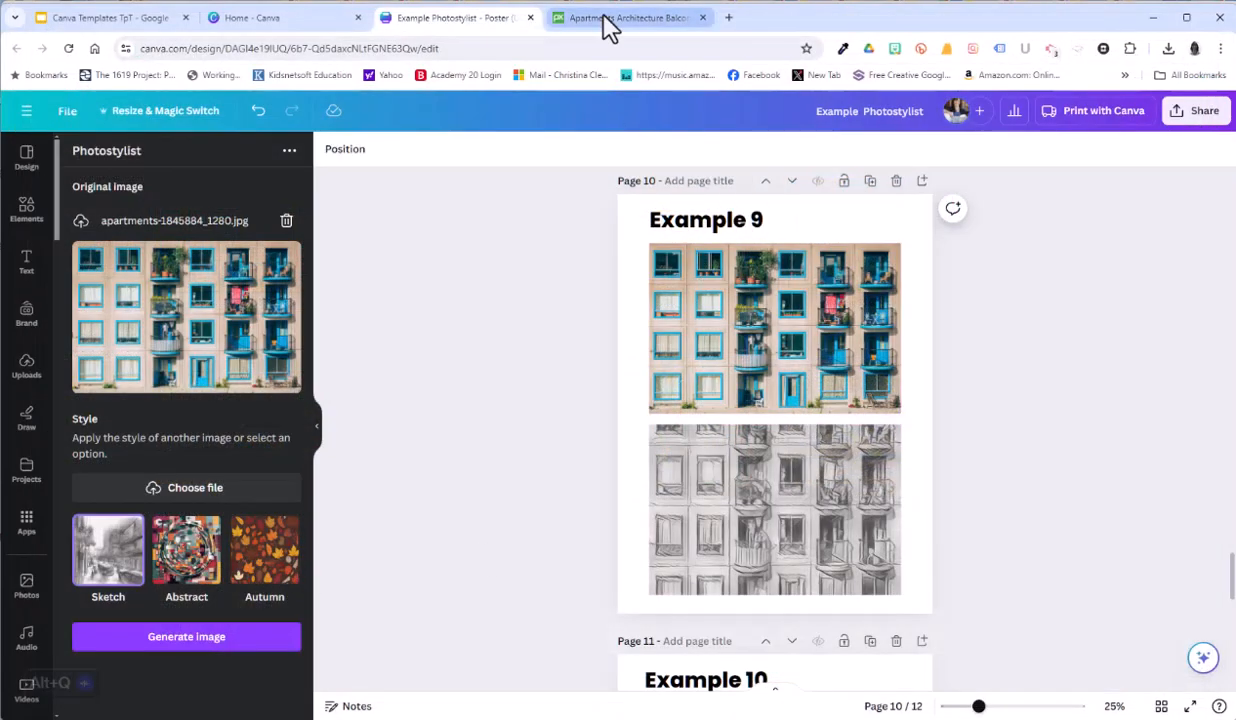
pyautogui.click(607, 28)
pyautogui.click(243, 110)
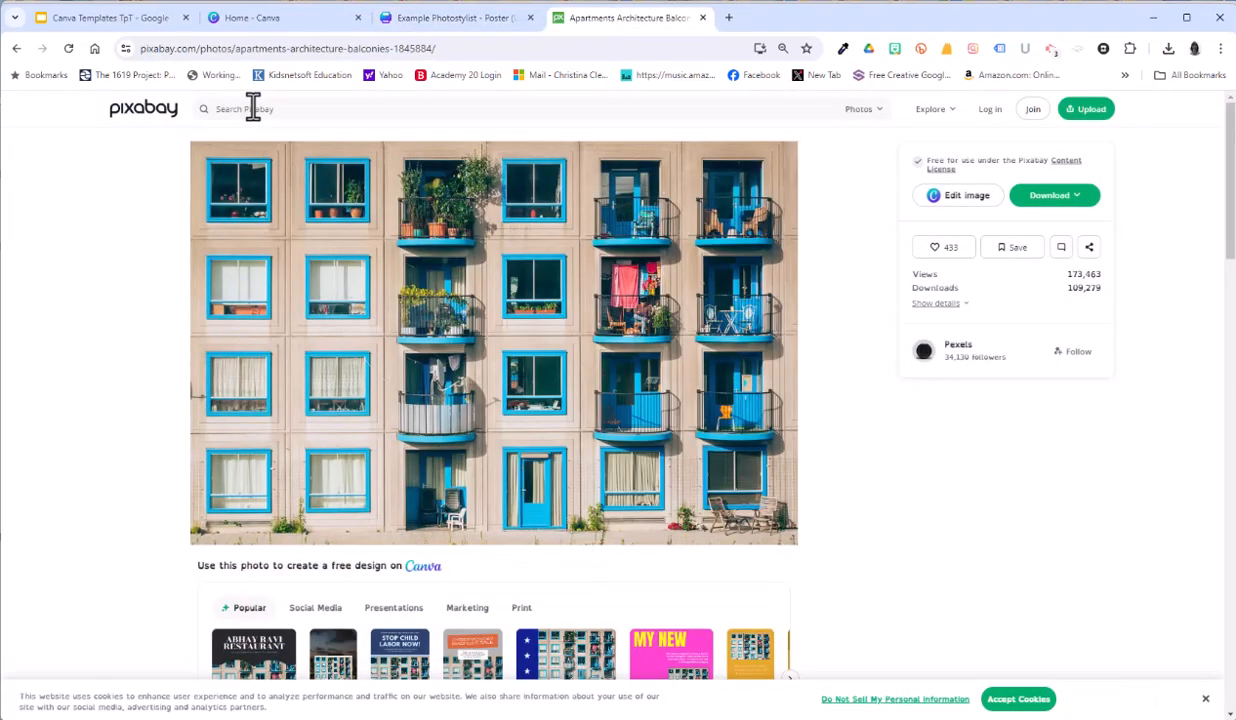
pyautogui.click(251, 107)
pyautogui.write('picasso')
pyautogui.press('Return')
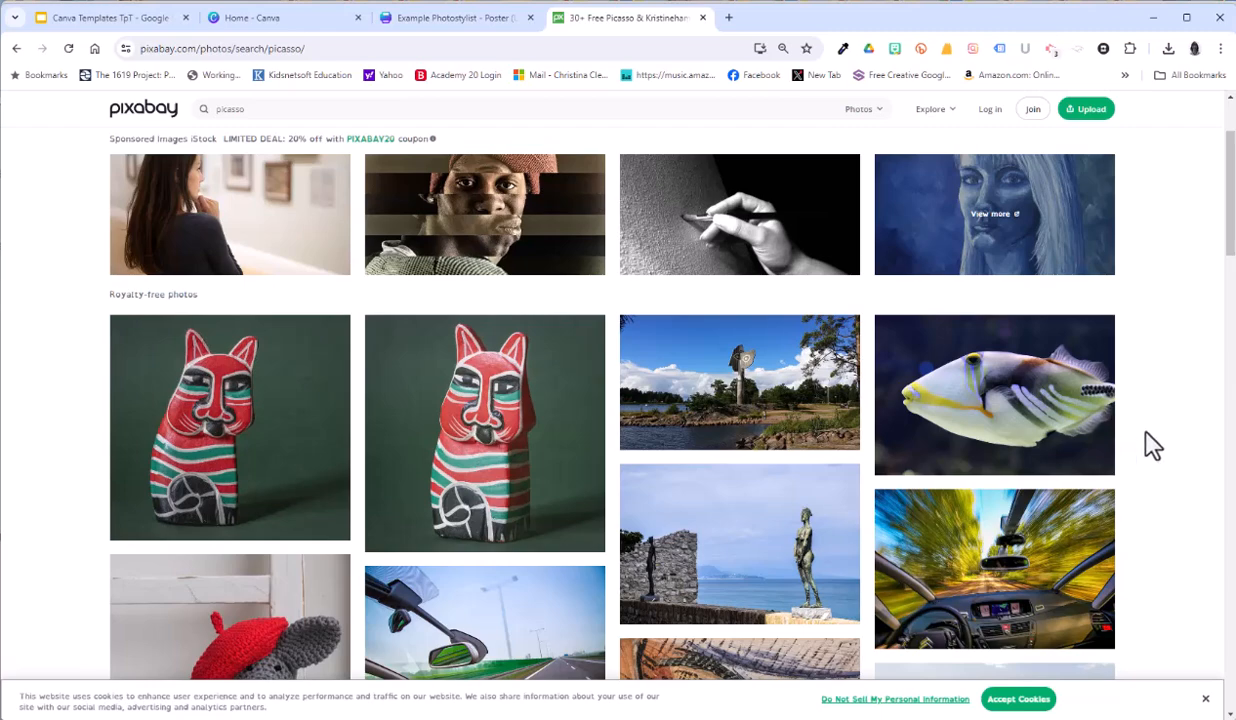
# Step: Download the Guernica mural photo at 1280×836 and copy its contributor's name, returning to the Canva poster
pyautogui.scroll(-3, 957, 488)
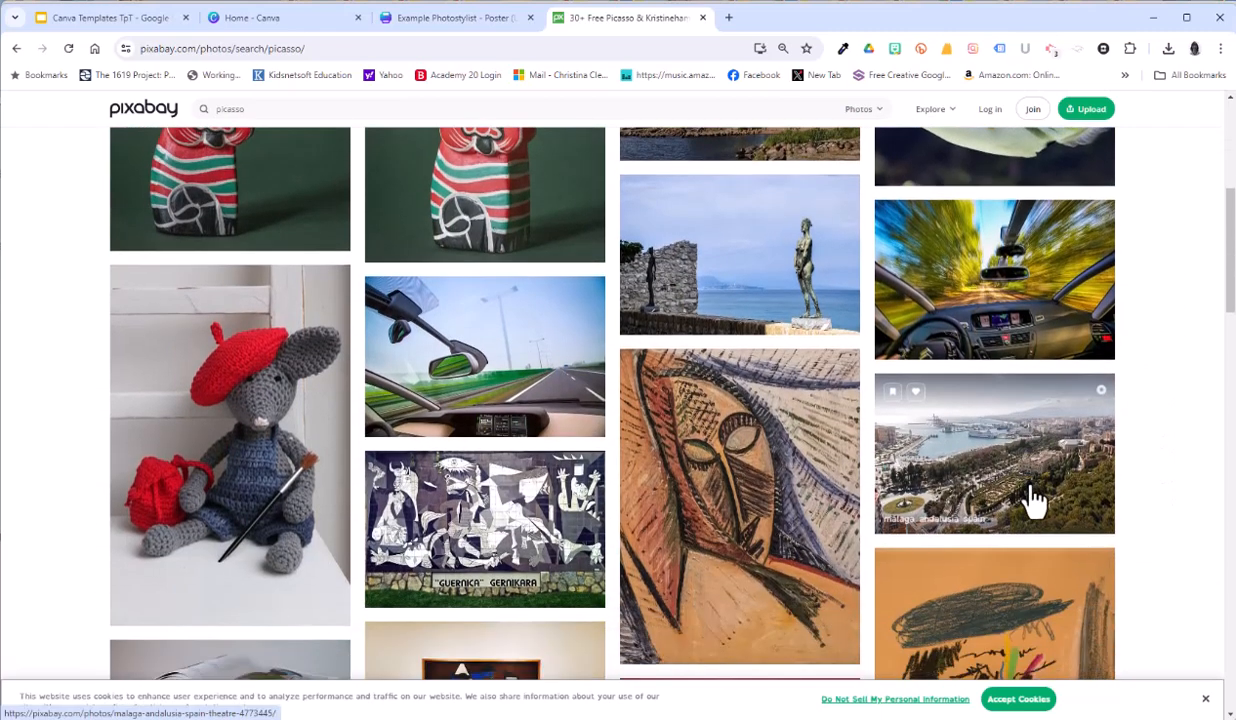
pyautogui.click(476, 492)
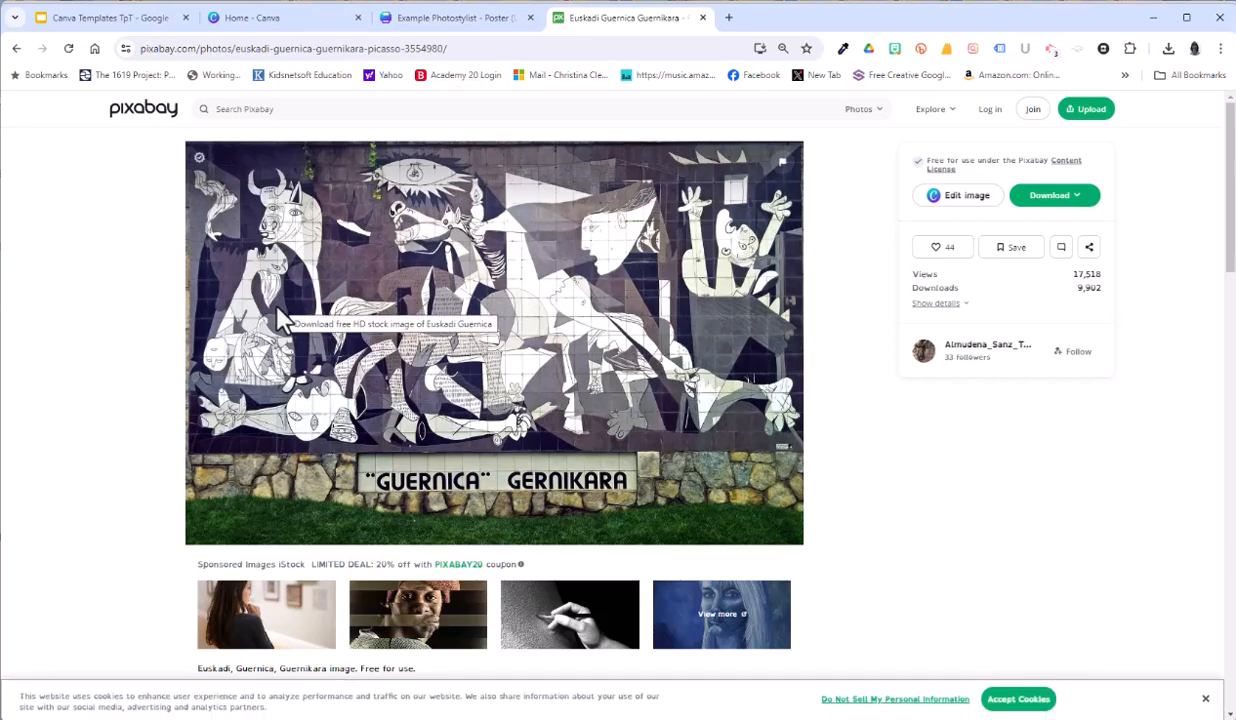
pyautogui.click(1040, 200)
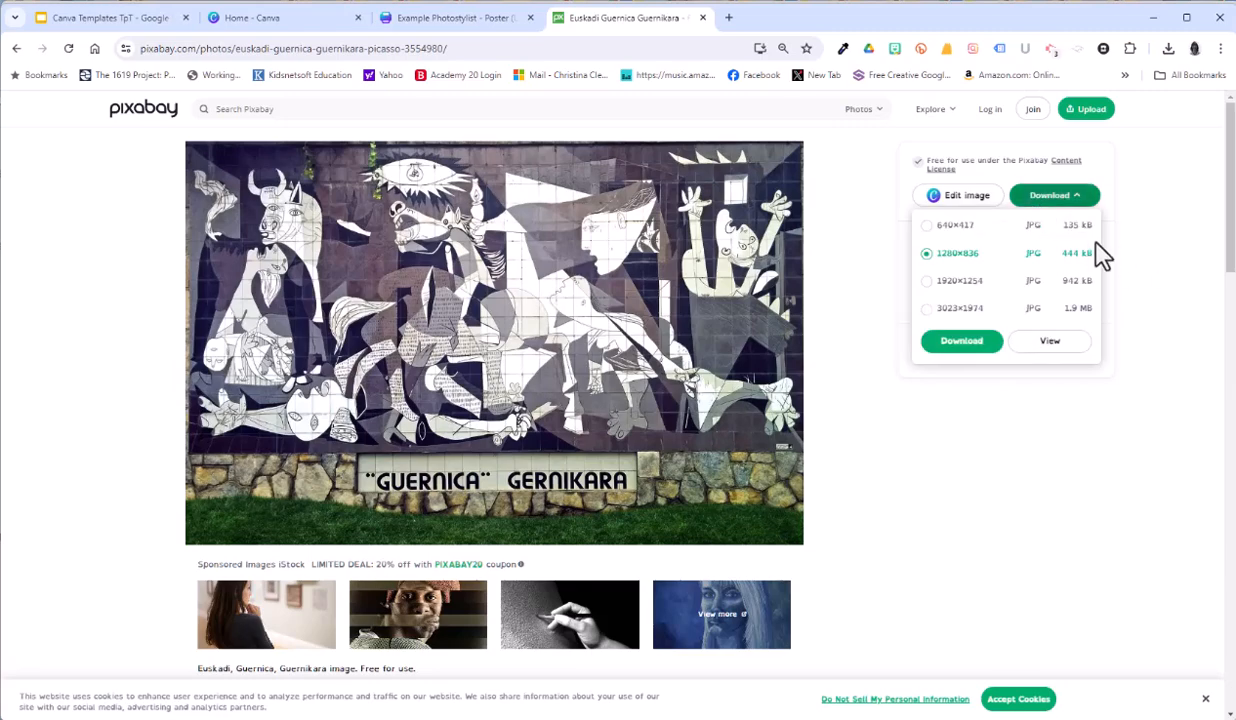
pyautogui.click(961, 340)
pyautogui.moveTo(590, 262); pyautogui.dragTo(723, 264)
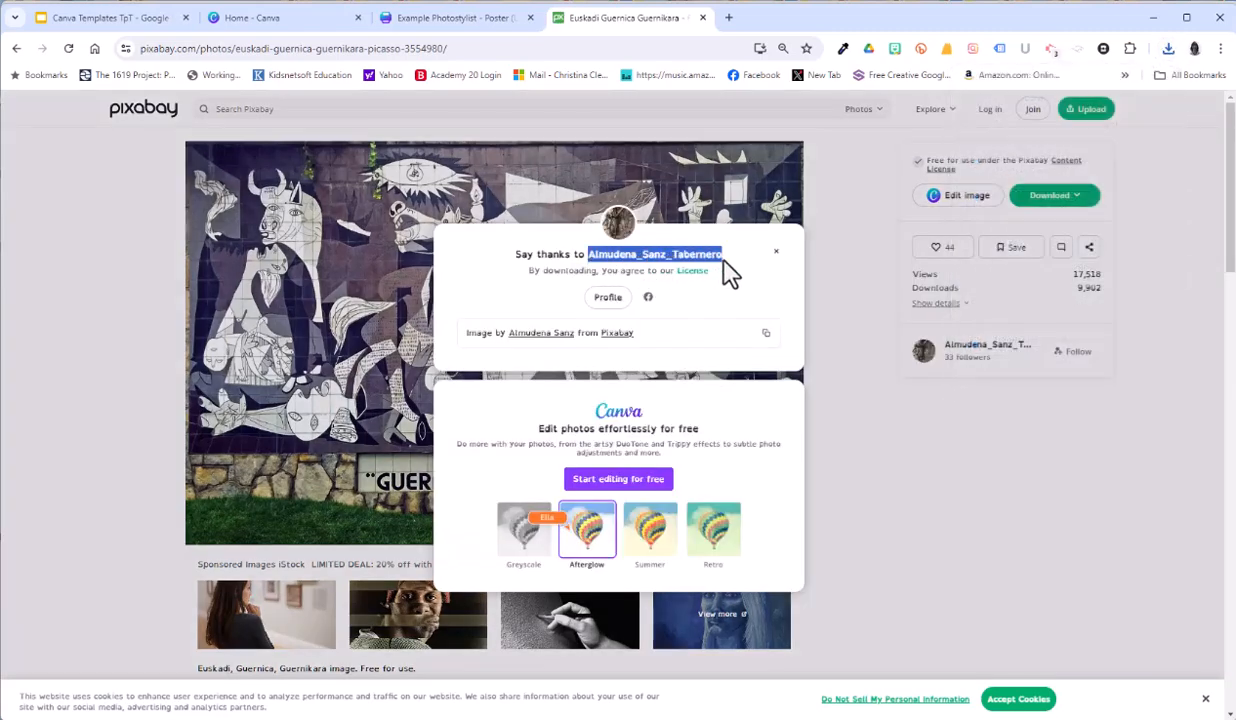
pyautogui.click(428, 20)
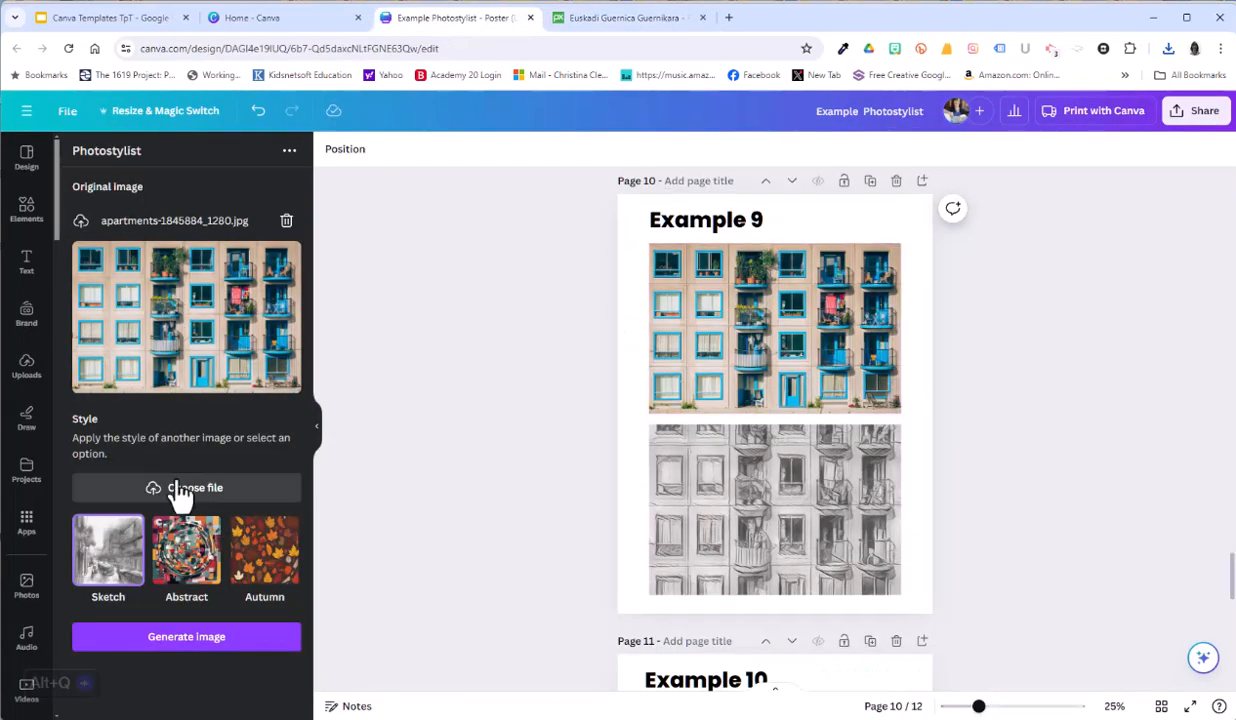
# Step: Generate a version of the apartments photo styled with euskadi-3554980_1280.jpg and place it in the lower frame of the Example 9 page
pyautogui.click(183, 505)
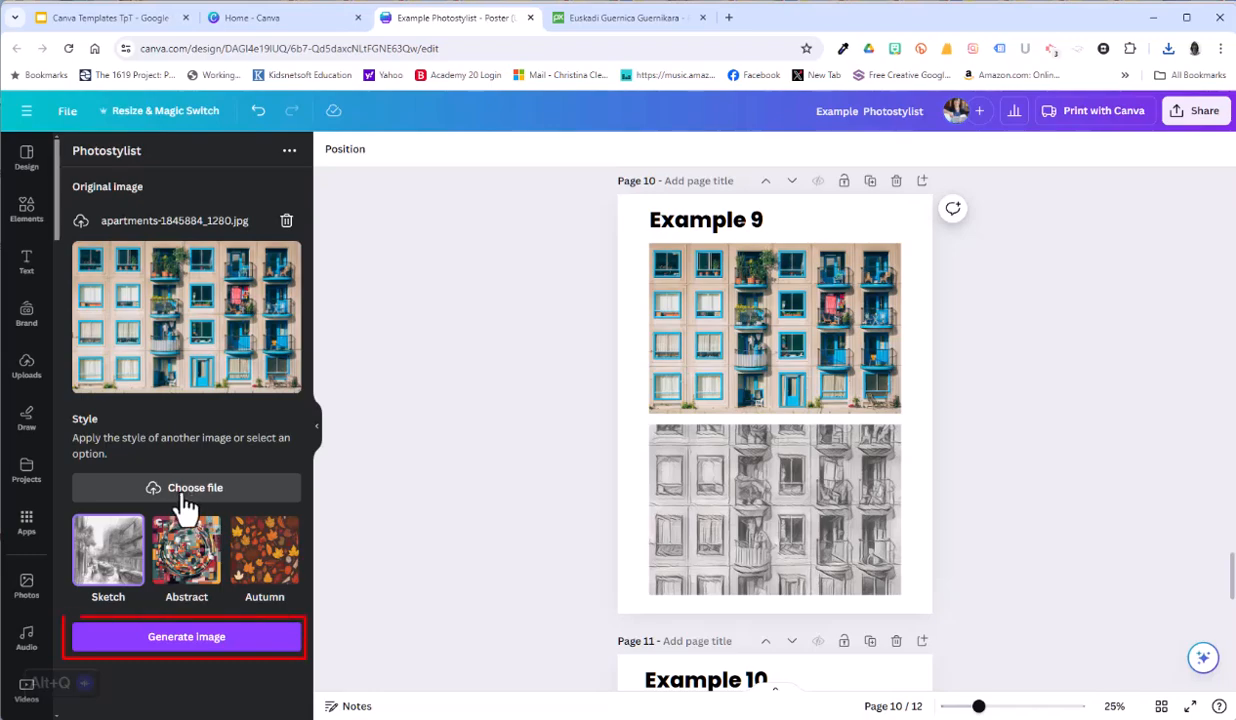
pyautogui.click(226, 223)
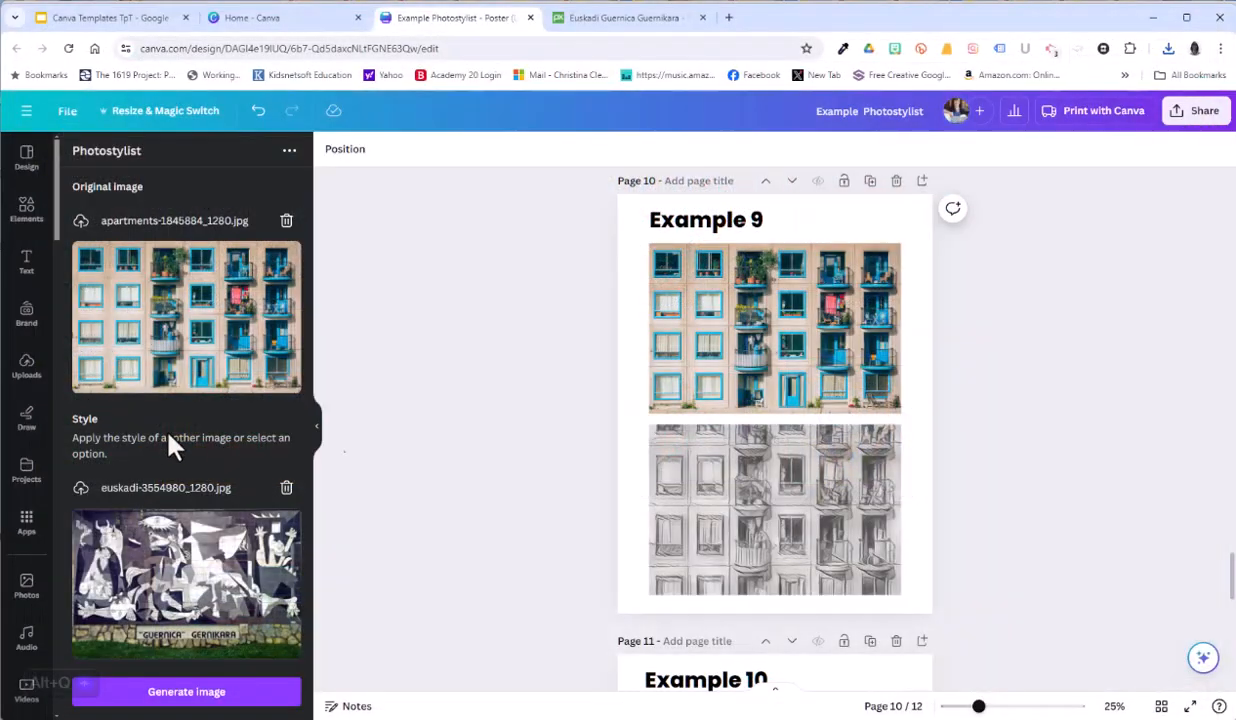
pyautogui.click(268, 692)
pyautogui.moveTo(752, 378)
pyautogui.mouseDown()
pyautogui.moveTo(780, 430)
pyautogui.moveTo(765, 460)
pyautogui.mouseUp()
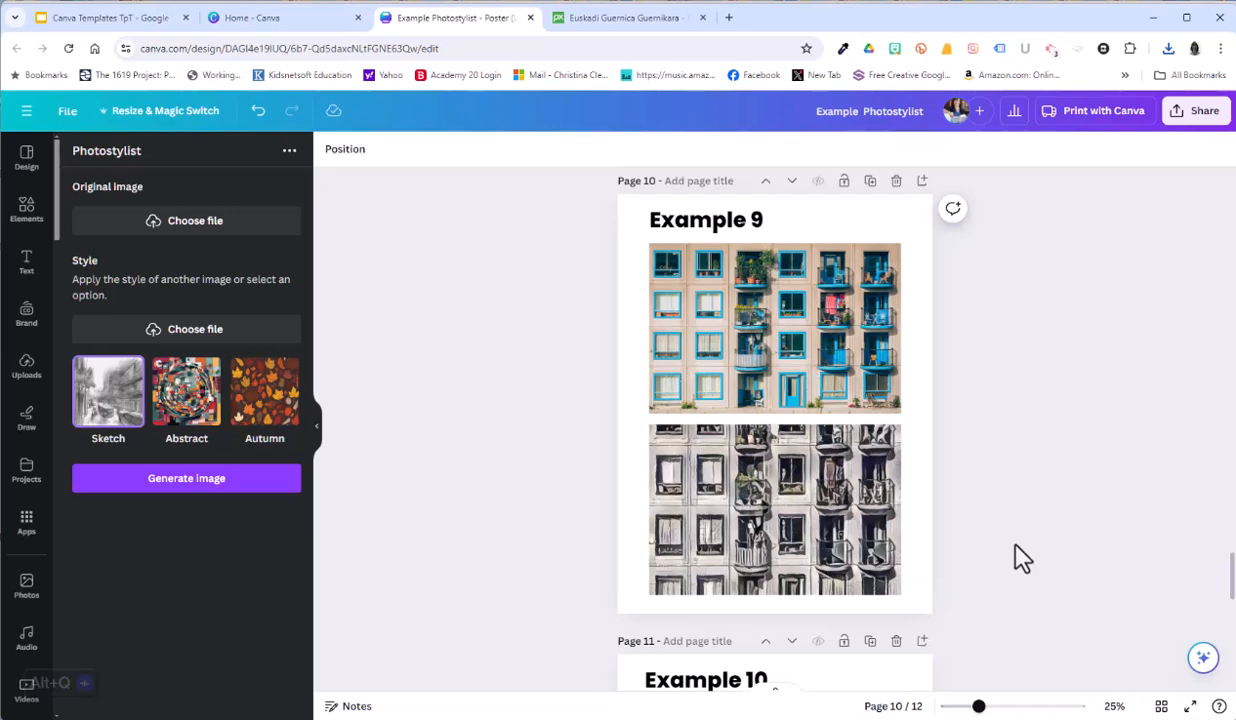
# Step: Open the girl model portrait (girl-1272781) on Pixabay, download the photo and copy its contributor's name
pyautogui.scroll(-2, 1001, 525)
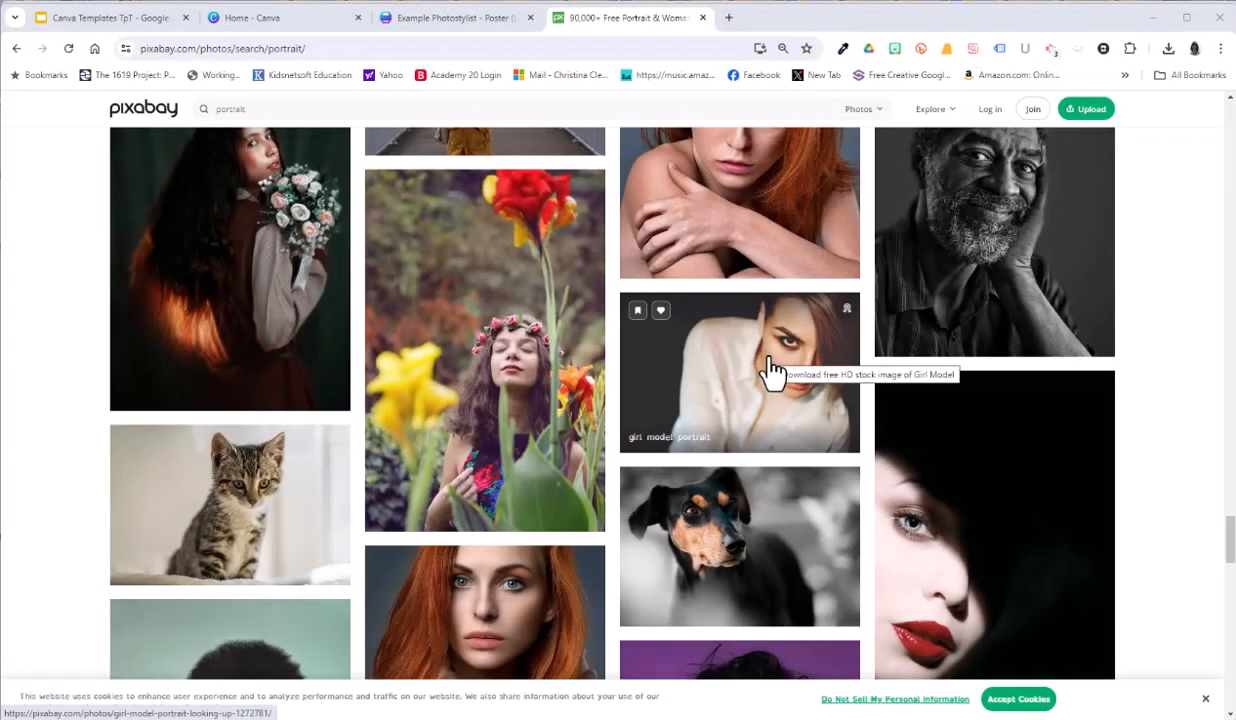
pyautogui.click(772, 372)
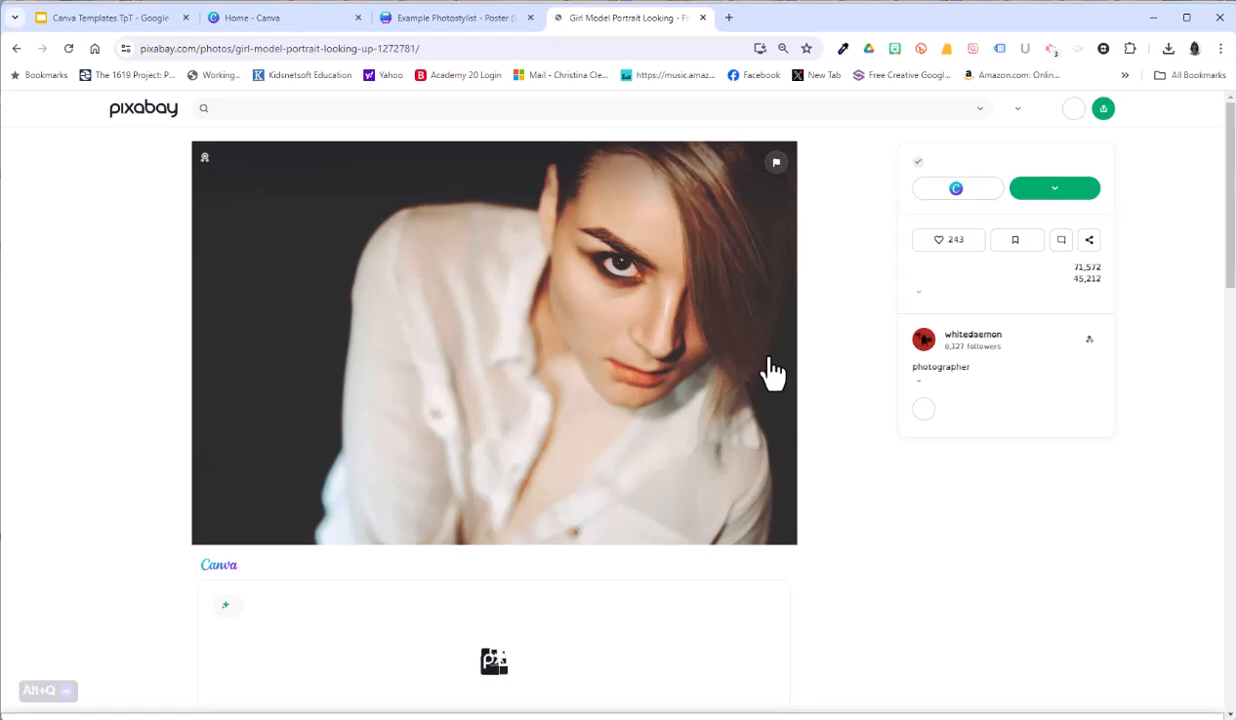
pyautogui.click(1030, 198)
pyautogui.click(961, 343)
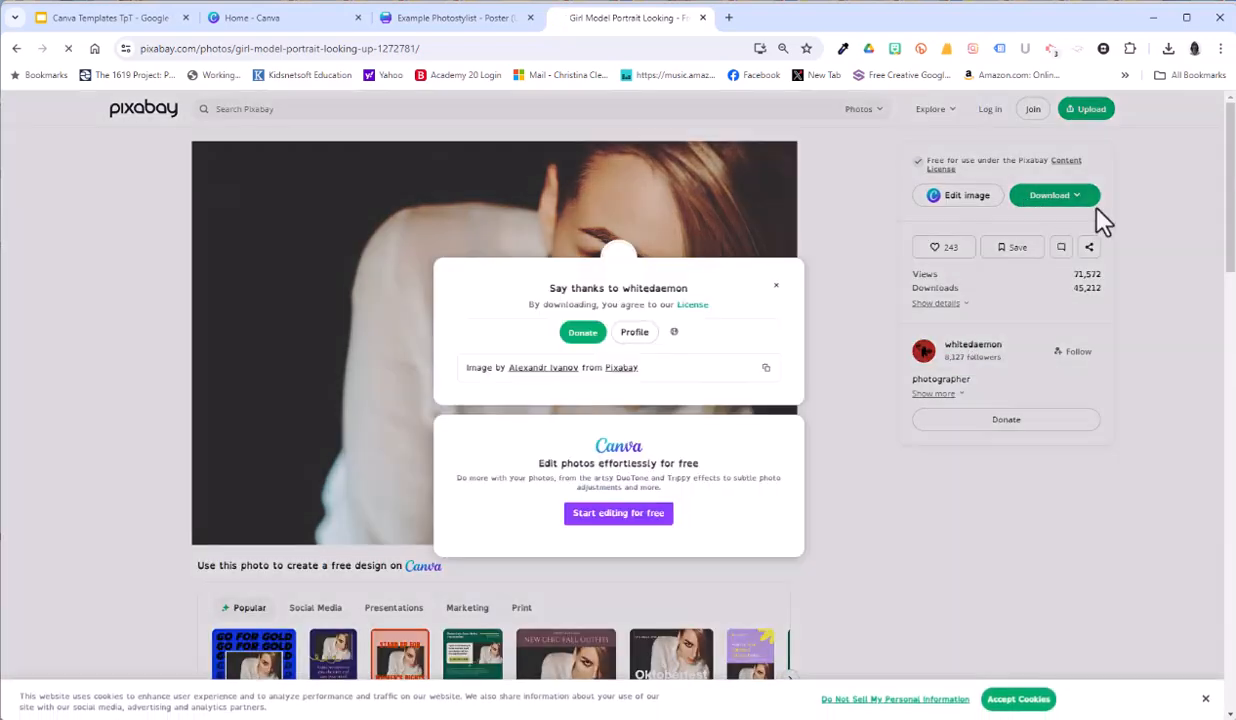
pyautogui.moveTo(689, 256); pyautogui.dragTo(619, 256)
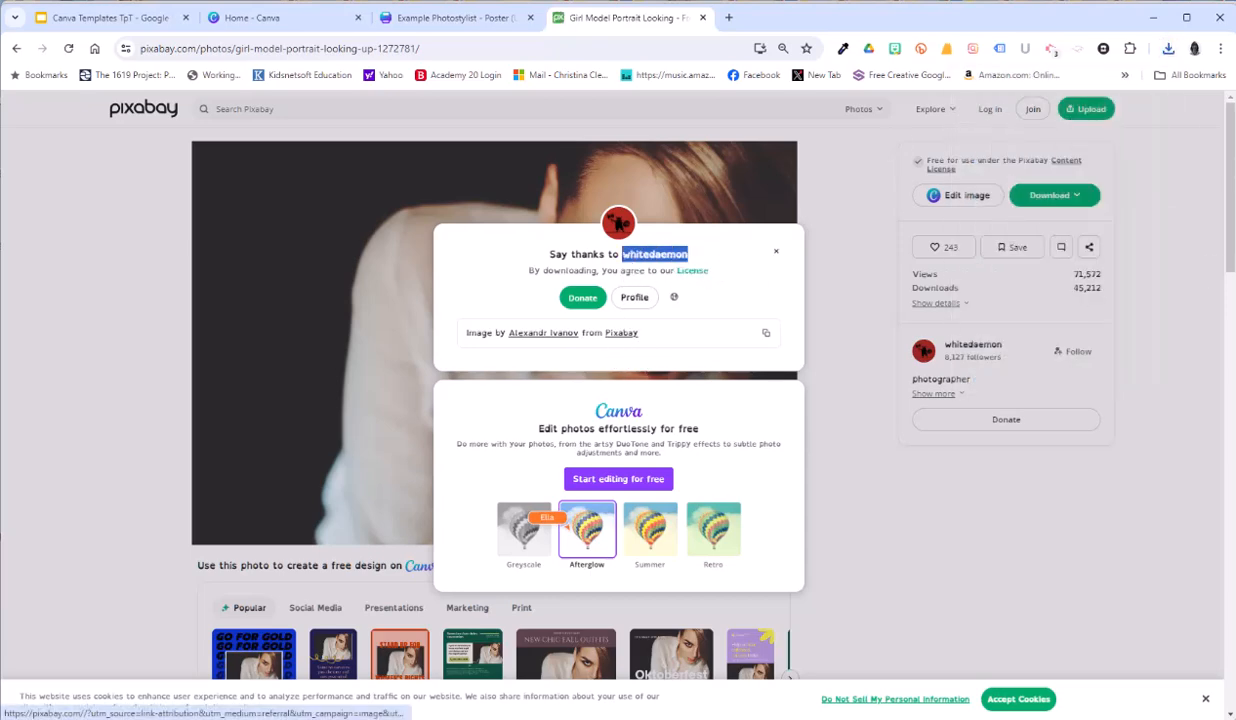
# Step: Return to the Canva poster, upload the downloaded girl portrait and place it in the upper frame of the Example 10 page
pyautogui.click(456, 18)
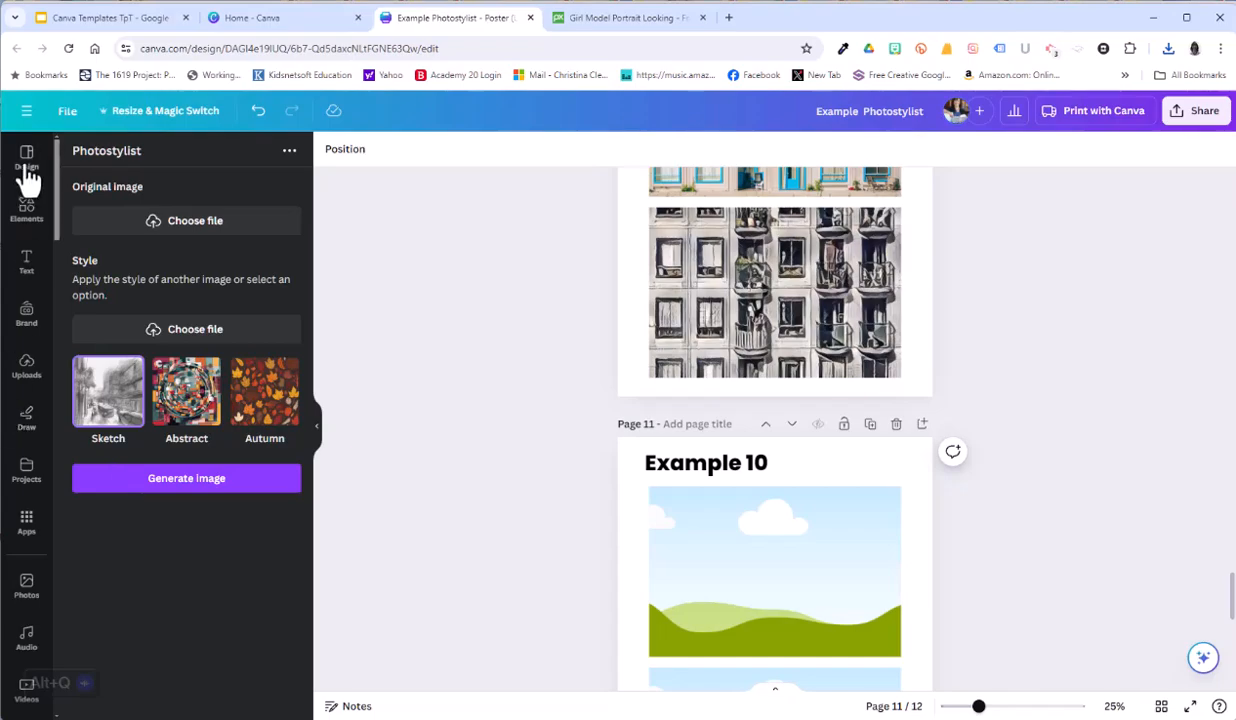
pyautogui.click(26, 368)
pyautogui.click(170, 193)
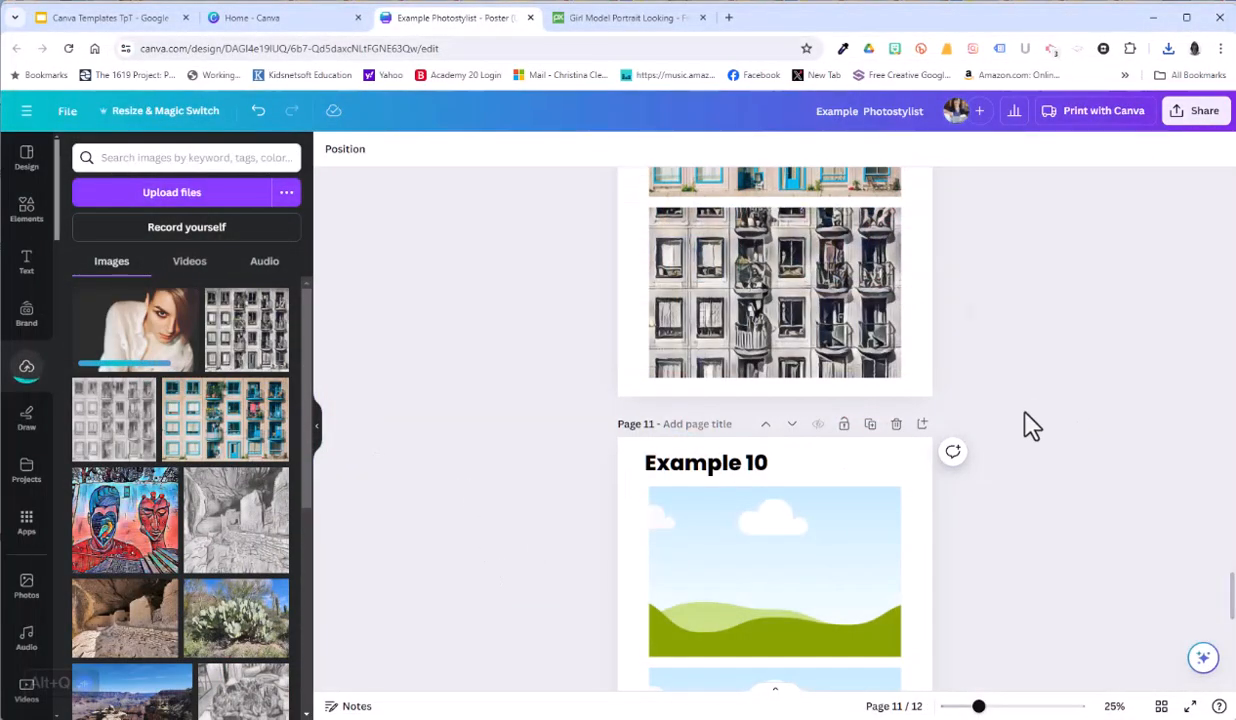
pyautogui.scroll(-2, 1023, 422)
pyautogui.moveTo(136, 330); pyautogui.dragTo(672, 422)
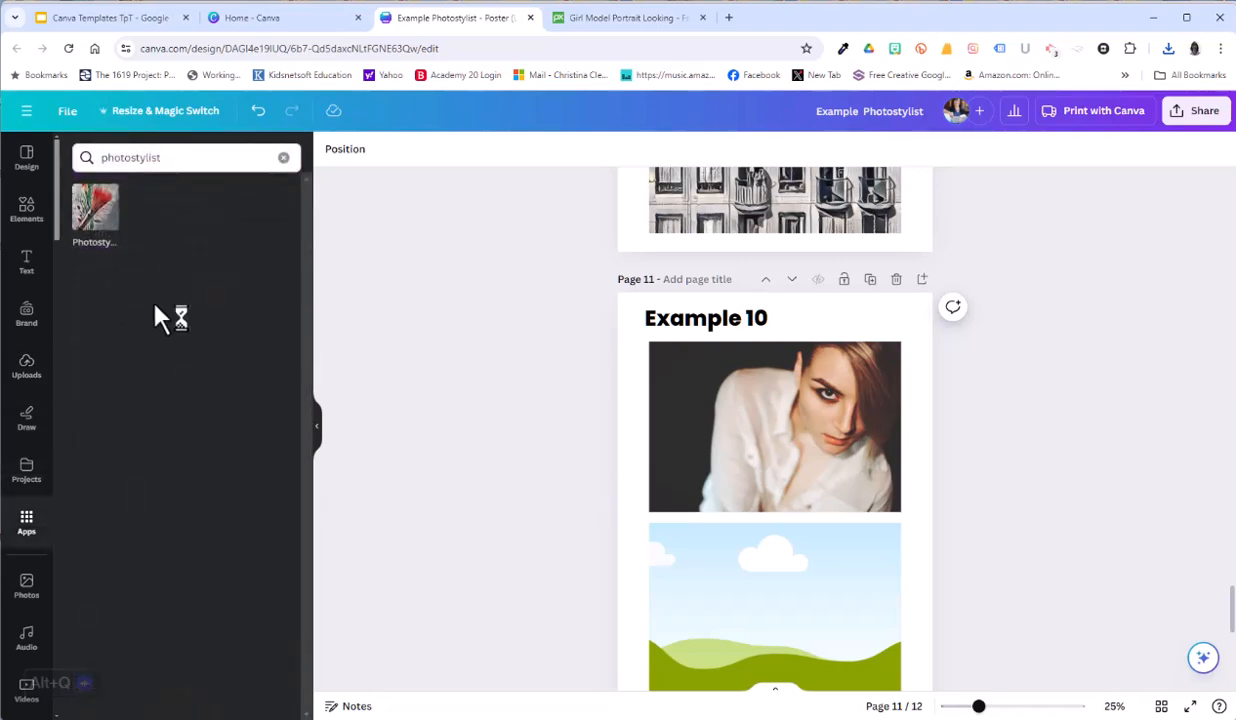
# Step: Reopen the Photostylist app and load girl-1272781_1280.jpg as its original image
pyautogui.click(100, 220)
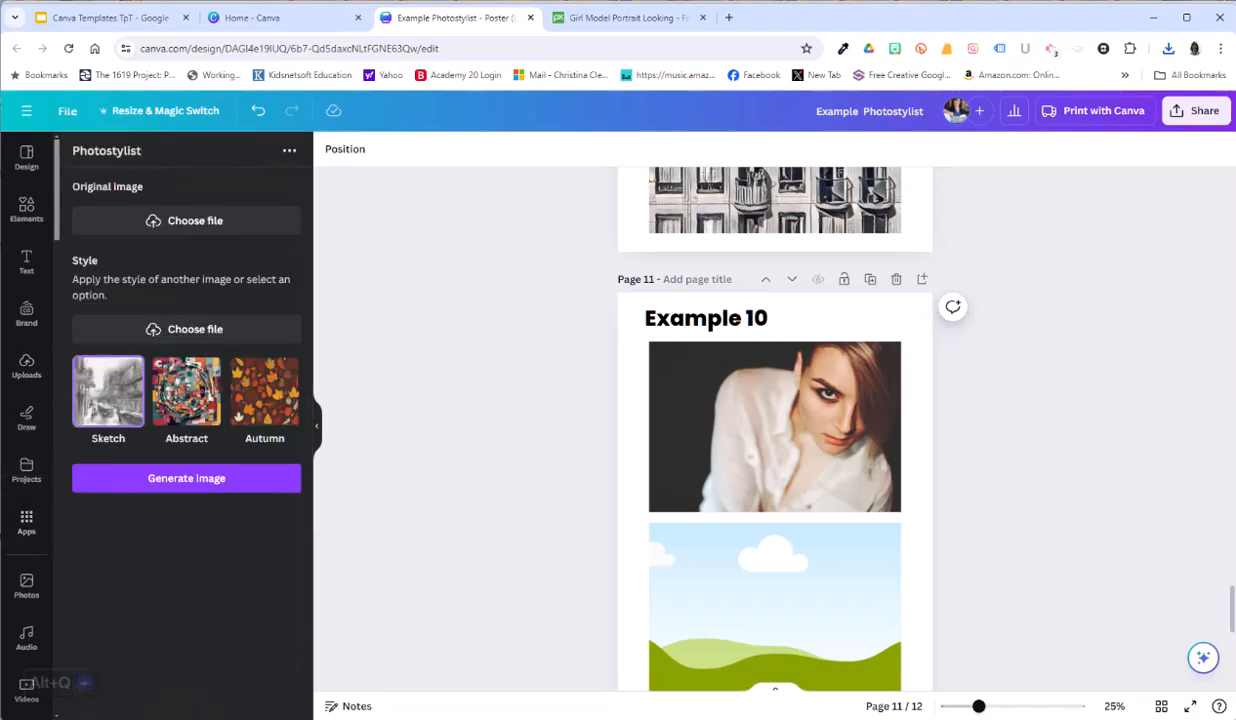
pyautogui.click(199, 222)
pyautogui.click(271, 225)
pyautogui.doubleClick(275, 238)
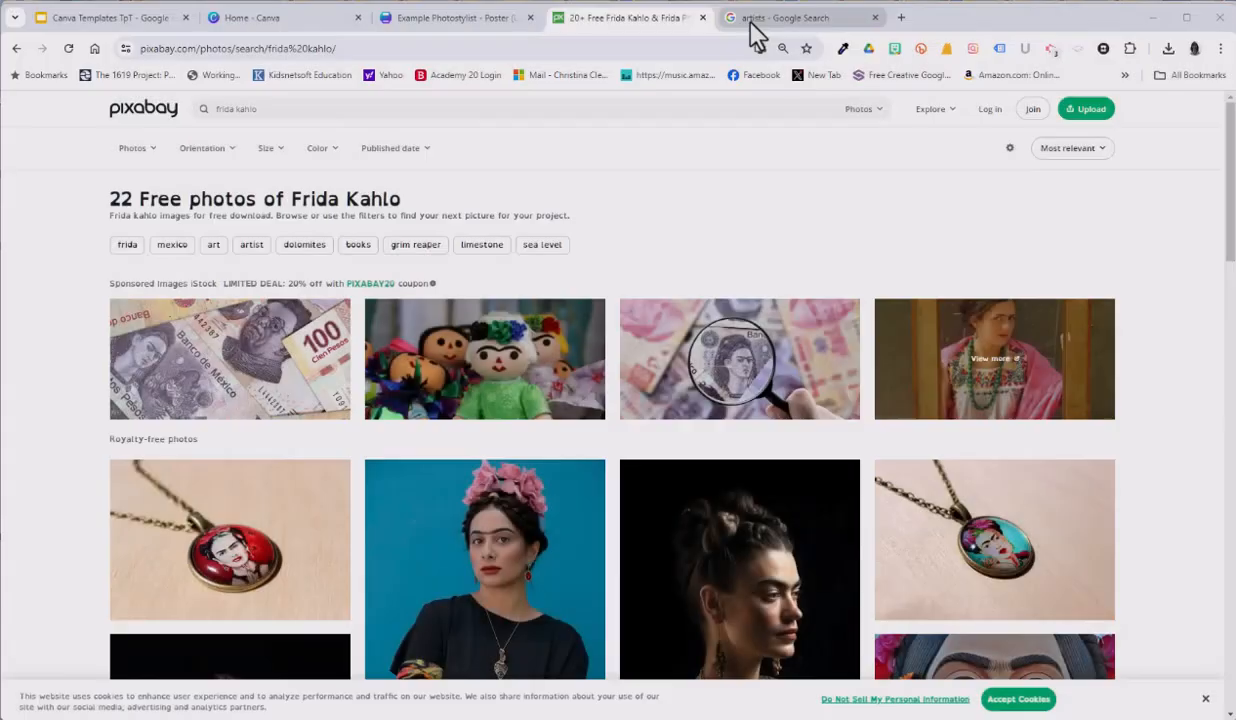
# Step: Look up artists on Google, download the Frida Kahlo wall-painting photo from Pixabay and copy its contributor's name
pyautogui.click(750, 22)
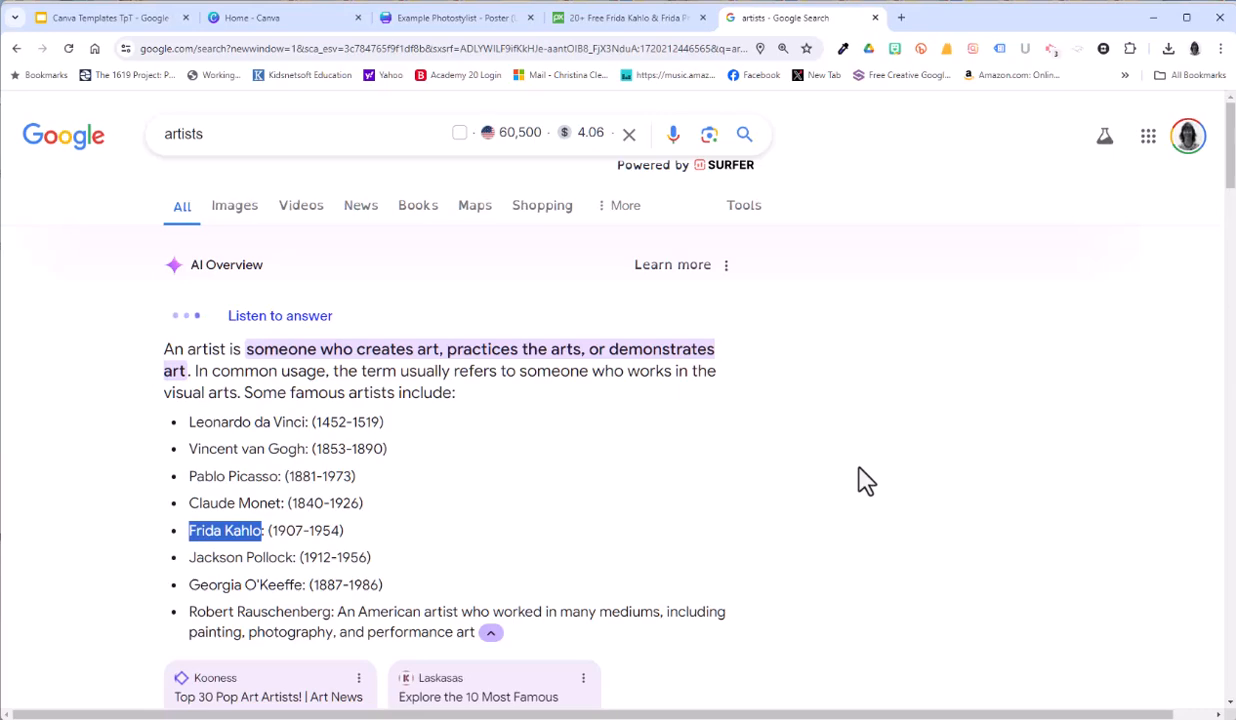
pyautogui.click(590, 18)
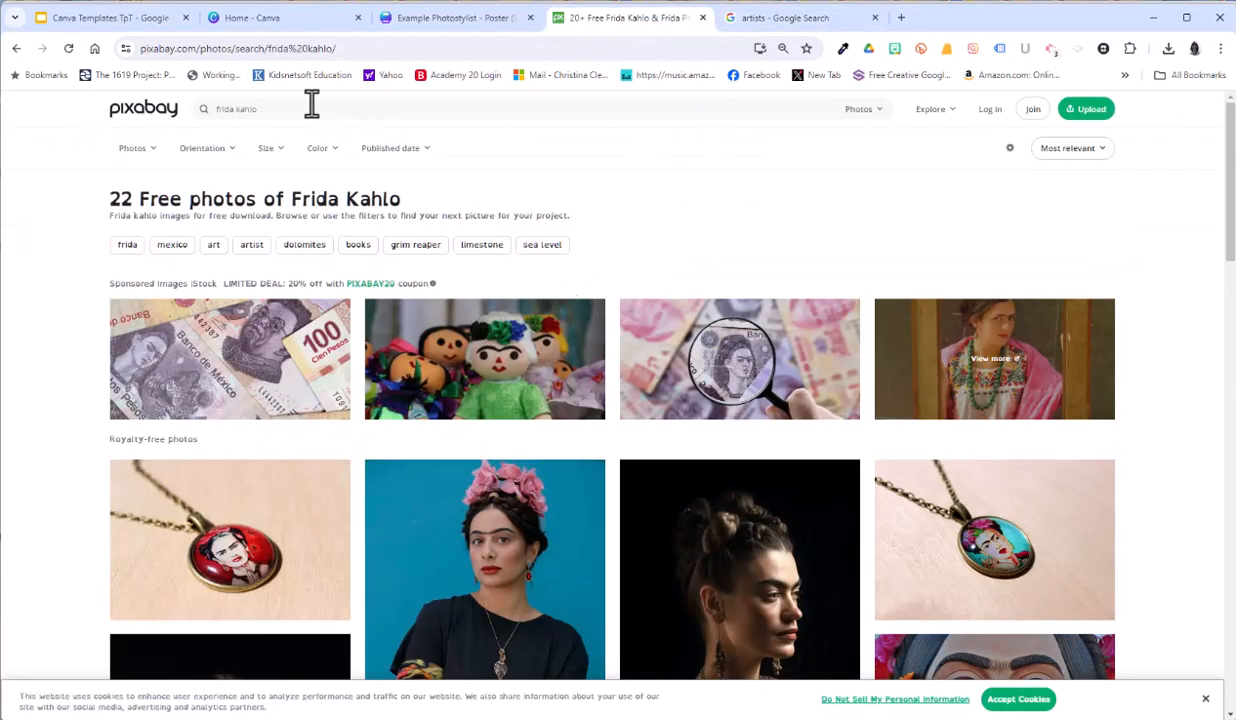
pyautogui.scroll(-8, 323, 441)
pyautogui.scroll(-5, 345, 473)
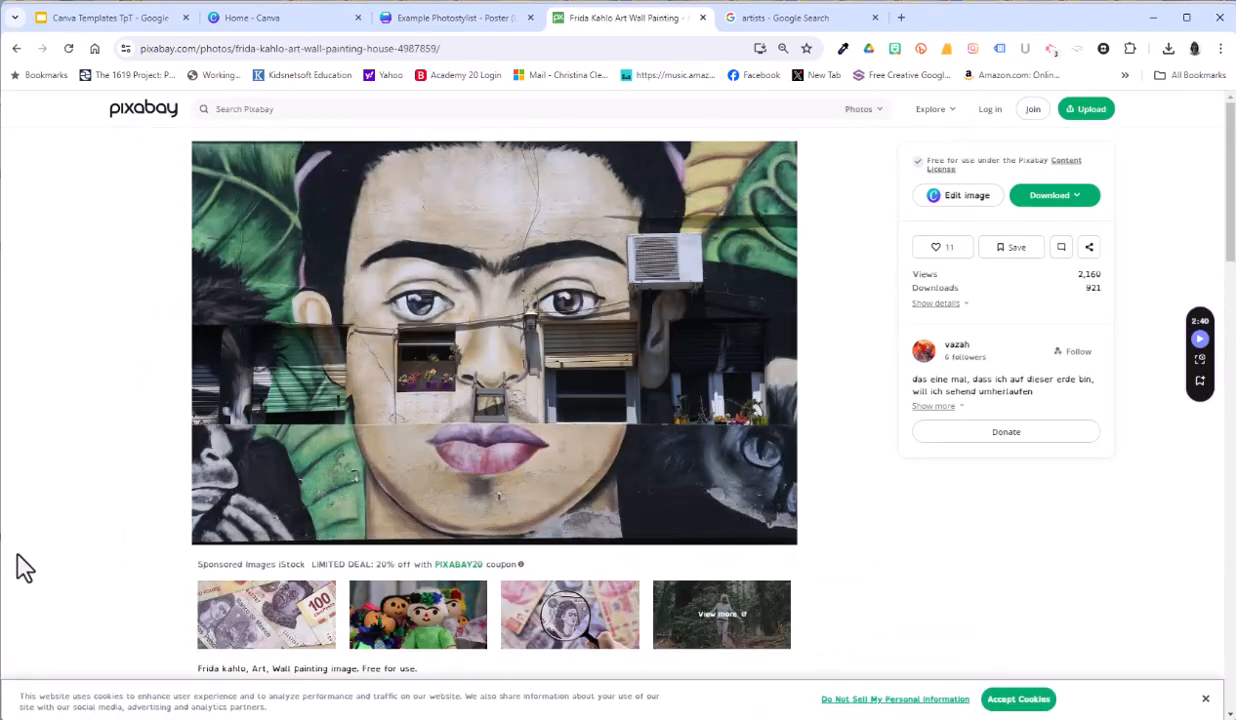
pyautogui.click(1054, 195)
pyautogui.click(950, 342)
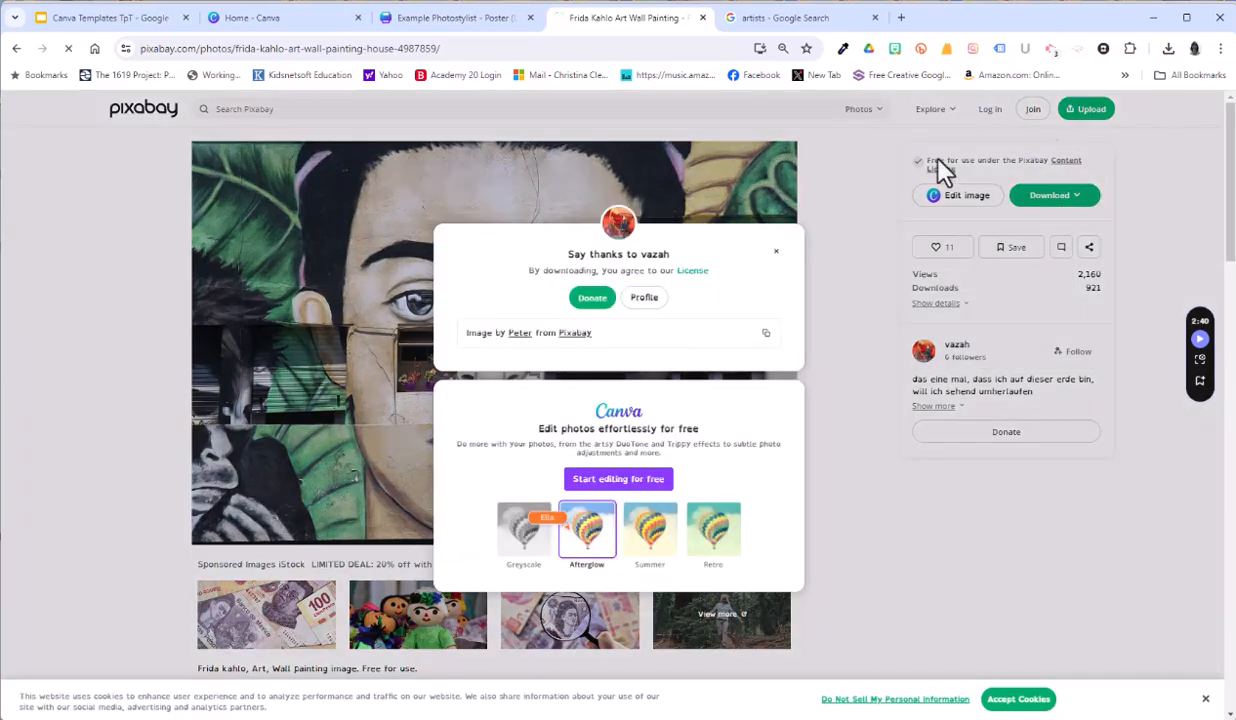
pyautogui.doubleClick(656, 255)
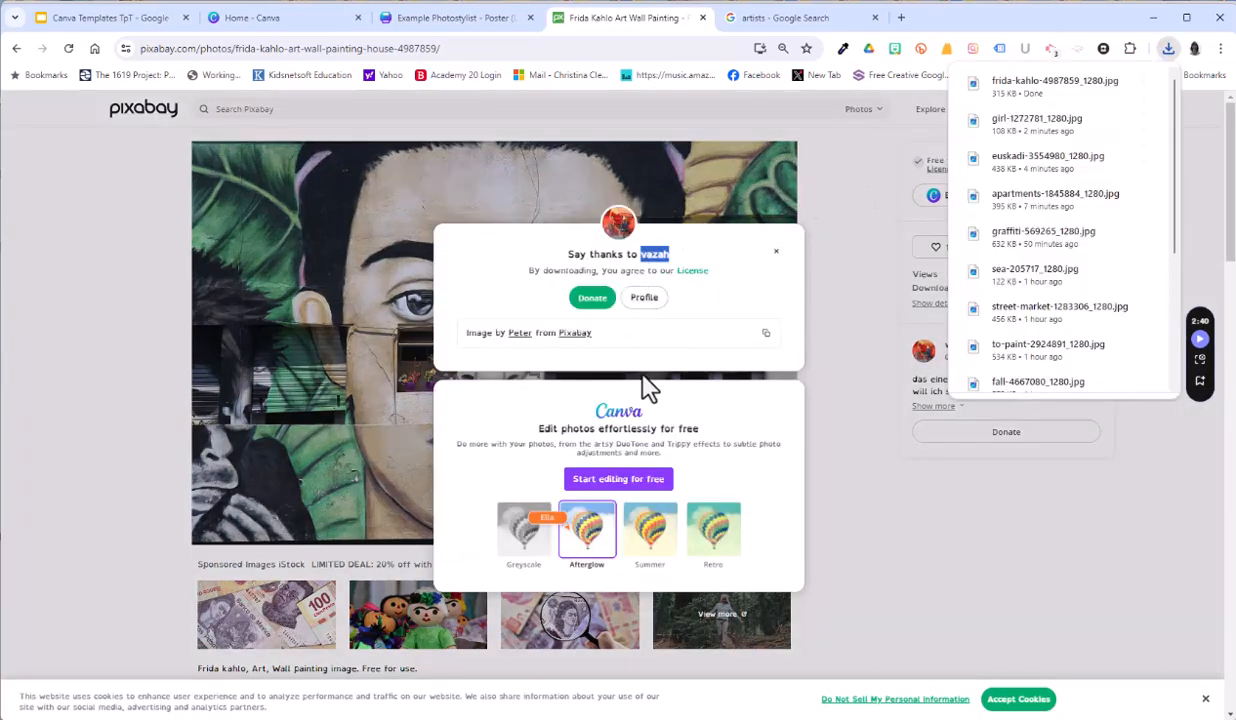
# Step: Back in Canva, generate a version of the portrait styled with frida-kahlo-4987859_1280.jpg and place it in the lower frame of the Example 10 page
pyautogui.click(455, 18)
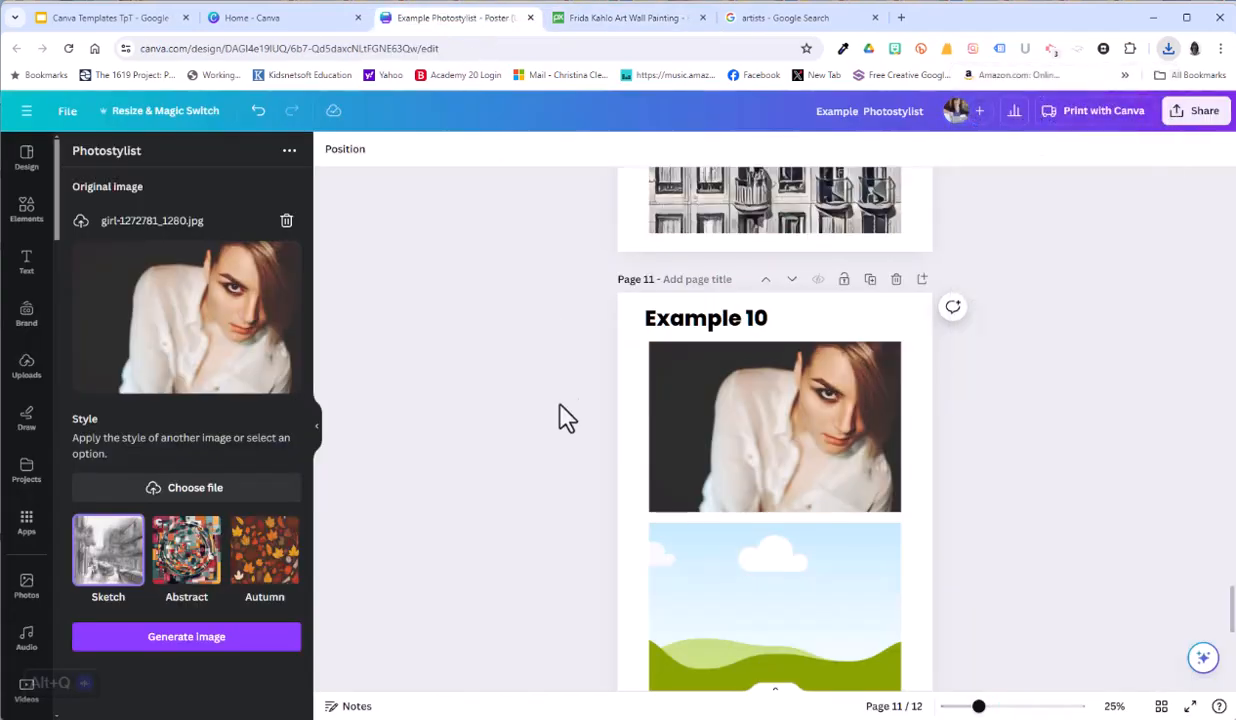
pyautogui.click(180, 489)
pyautogui.click(240, 235)
pyautogui.doubleClick(247, 250)
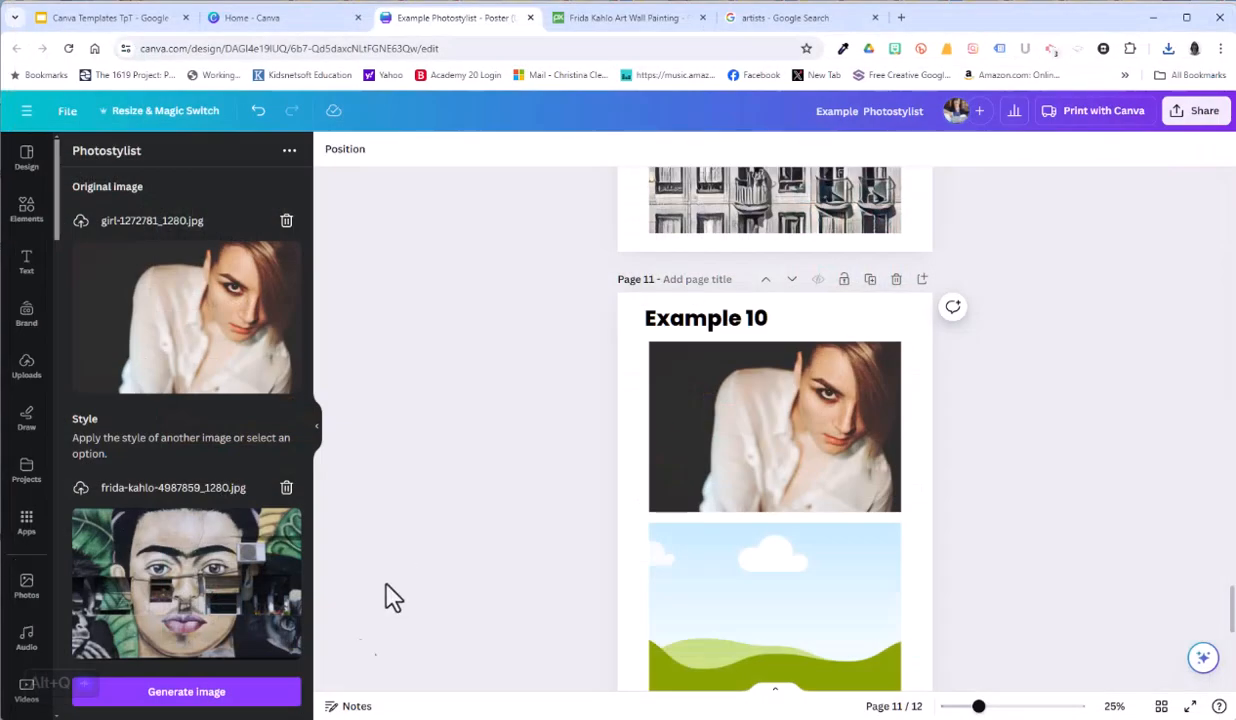
pyautogui.click(186, 692)
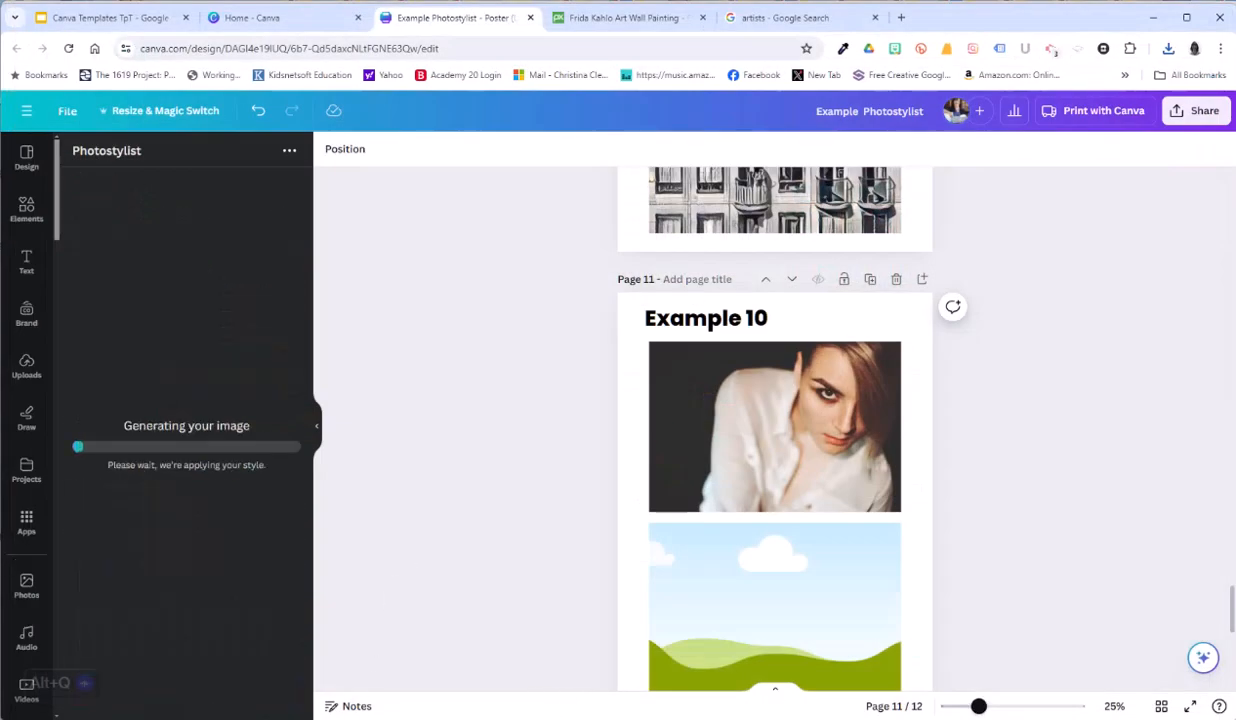
pyautogui.moveTo(779, 302); pyautogui.dragTo(783, 372)
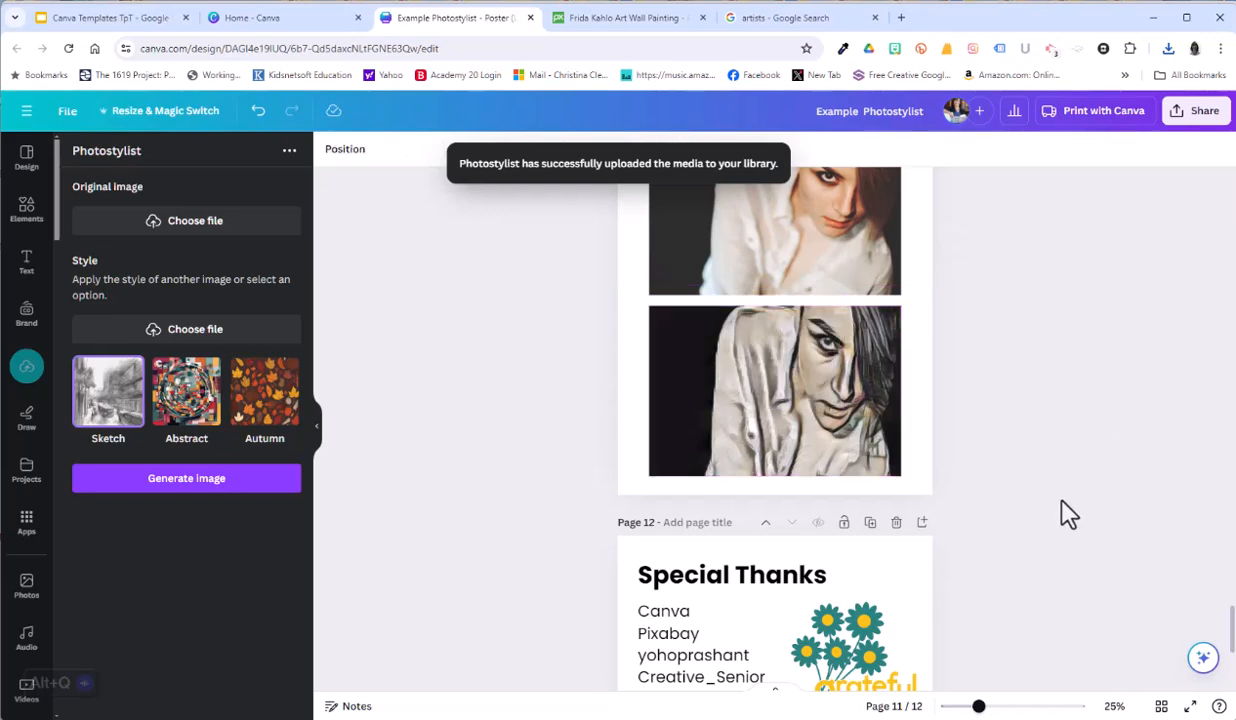
pyautogui.scroll(1, 1045, 566)
pyautogui.scroll(1, 1045, 566)
pyautogui.click(781, 538)
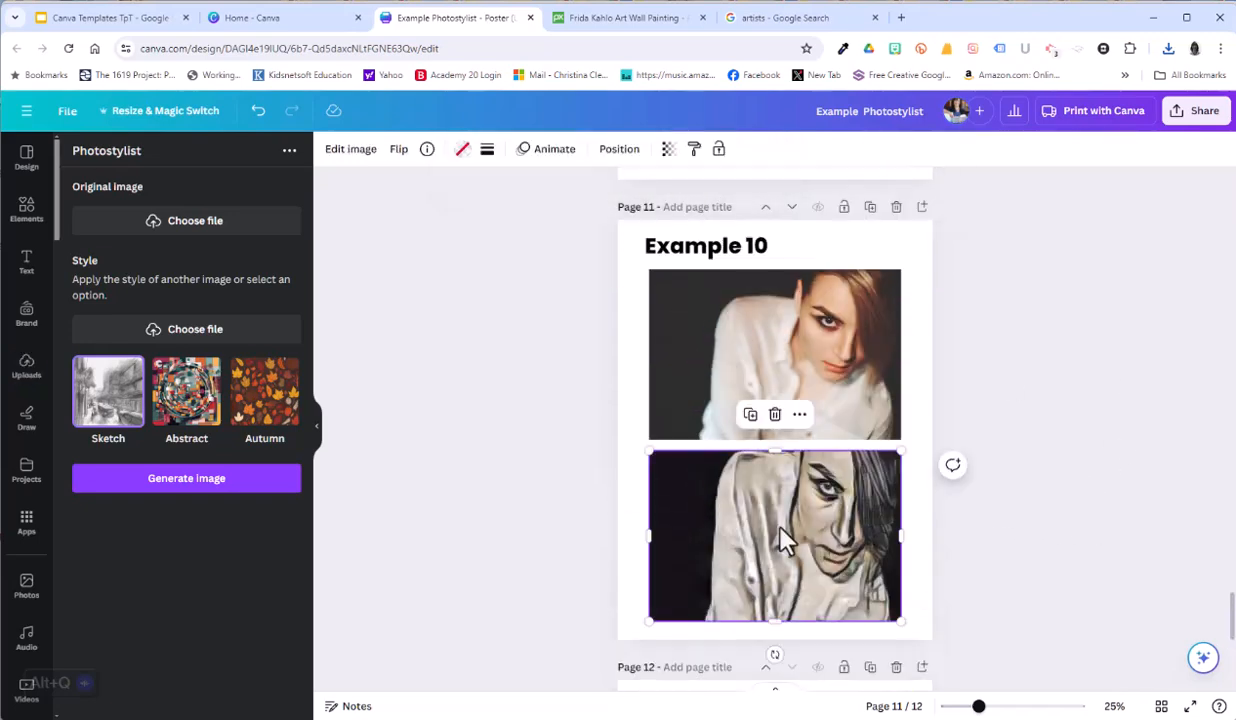
pyautogui.click(1060, 452)
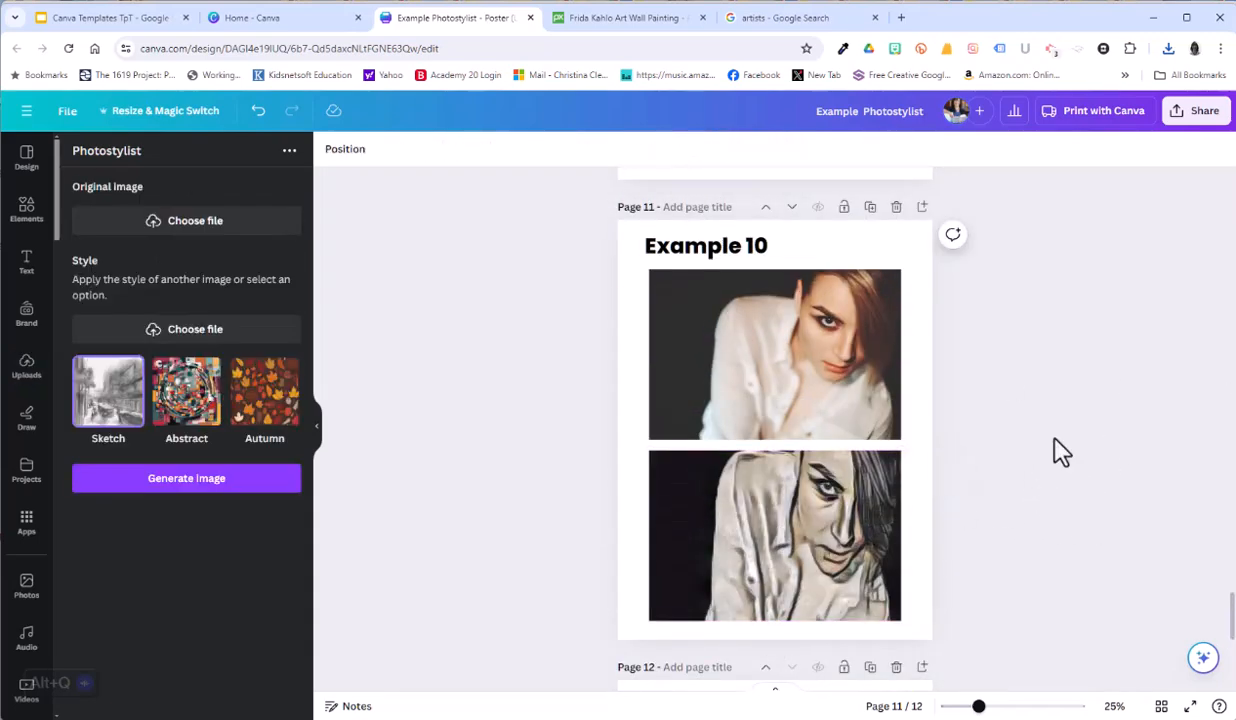
# Step: Look up art styles on Google, download the top-hat portrait painting from Pixabay's expressionism results and copy its contributor's name
pyautogui.hotkey('ctrl', 'Tab')
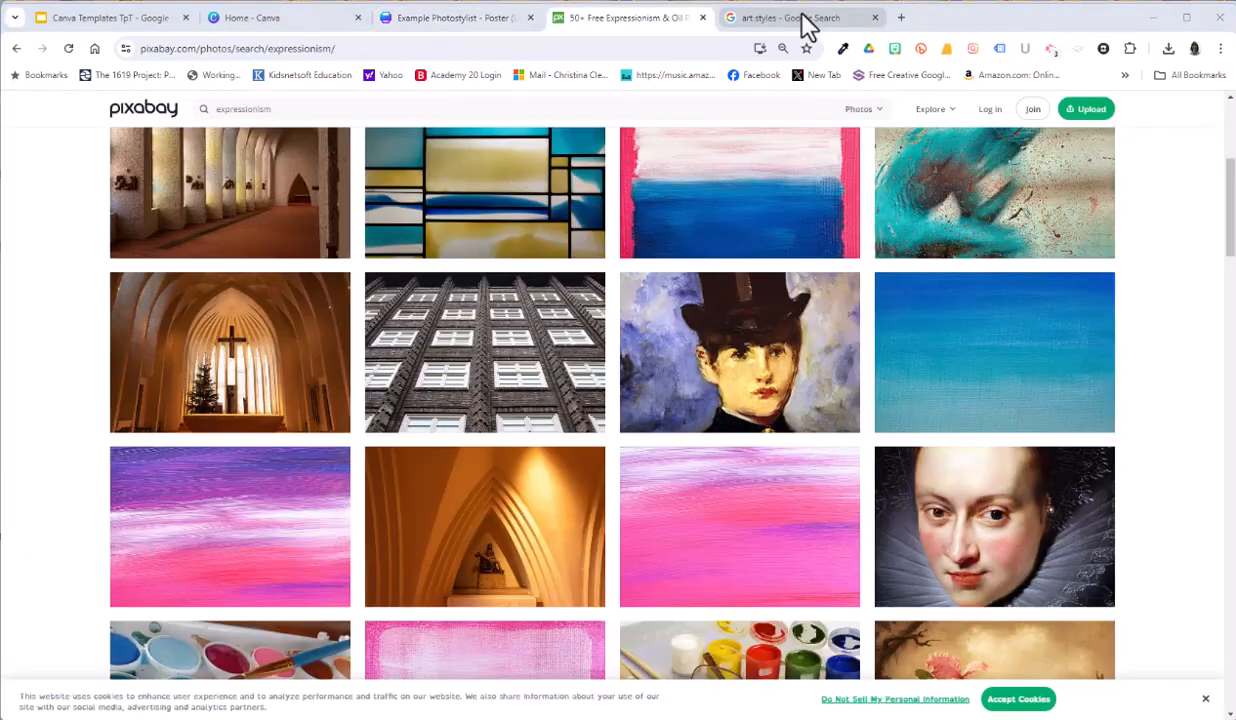
pyautogui.click(806, 22)
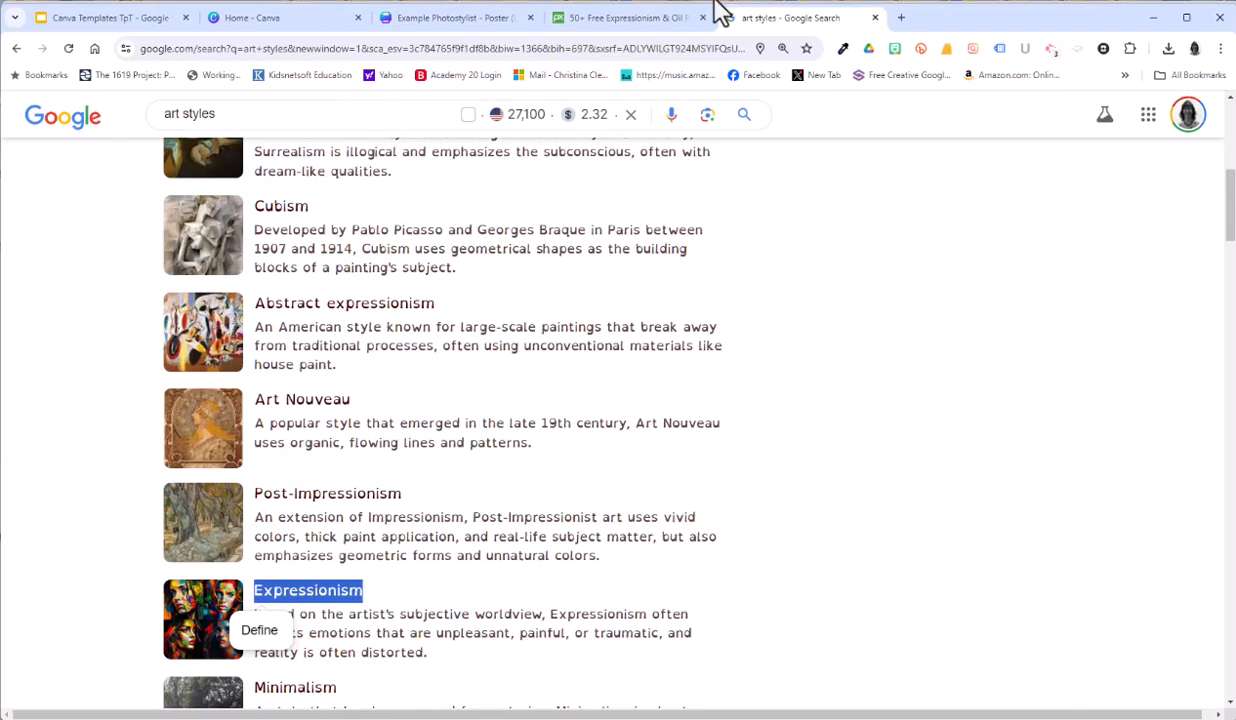
pyautogui.click(601, 20)
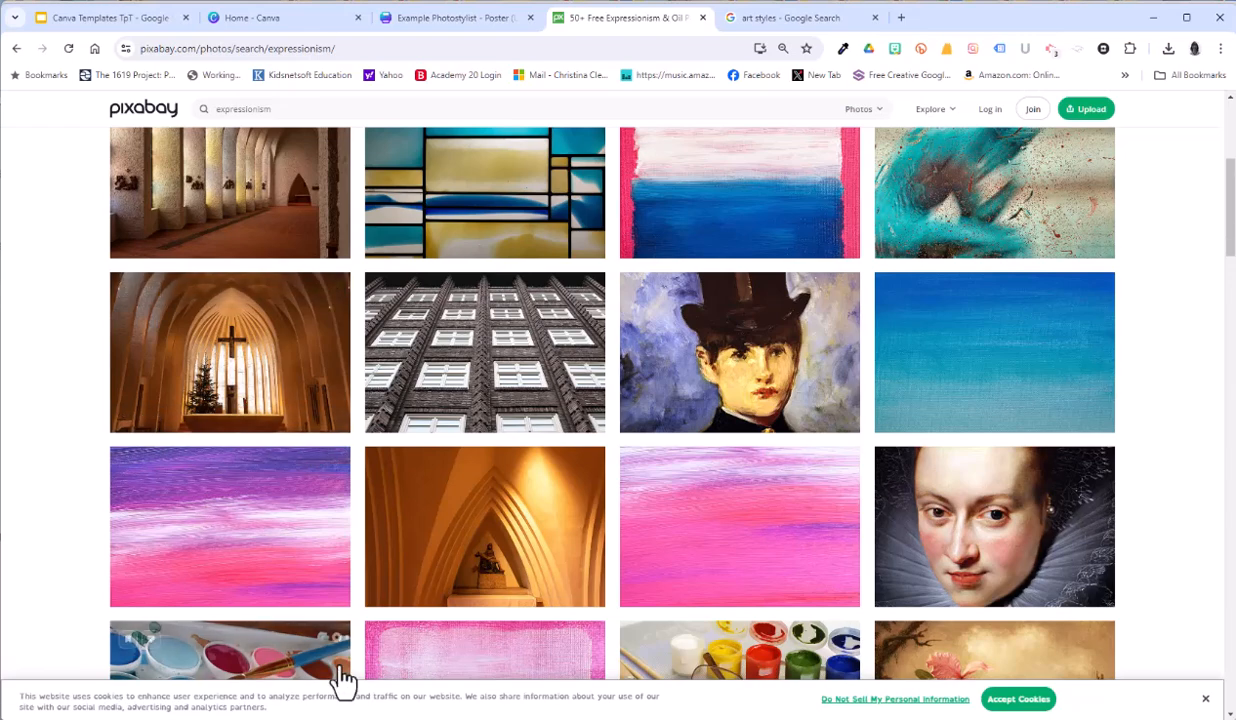
pyautogui.click(642, 342)
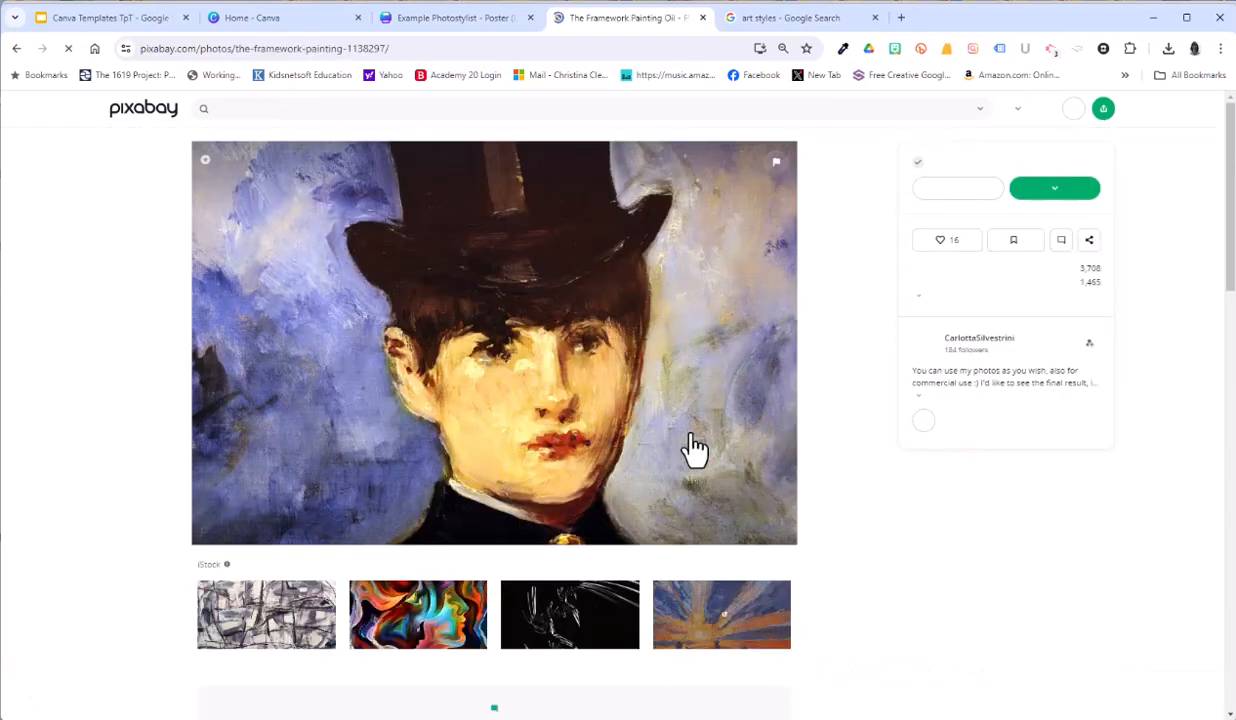
pyautogui.click(1048, 198)
pyautogui.click(970, 346)
pyautogui.moveTo(700, 256); pyautogui.dragTo(608, 256)
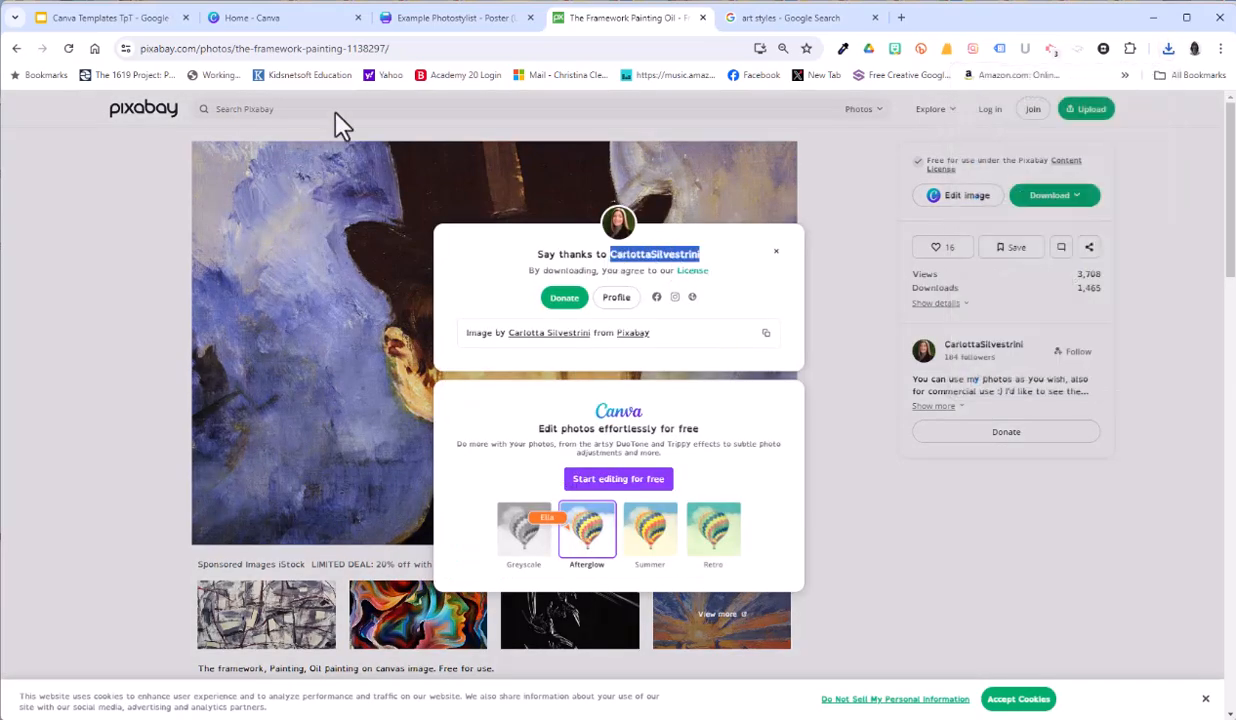
# Step: Return to the Canva poster and load girl-1272781_1280.jpg as Photostylist's original image again
pyautogui.click(455, 17)
pyautogui.click(207, 226)
pyautogui.doubleClick(690, 250)
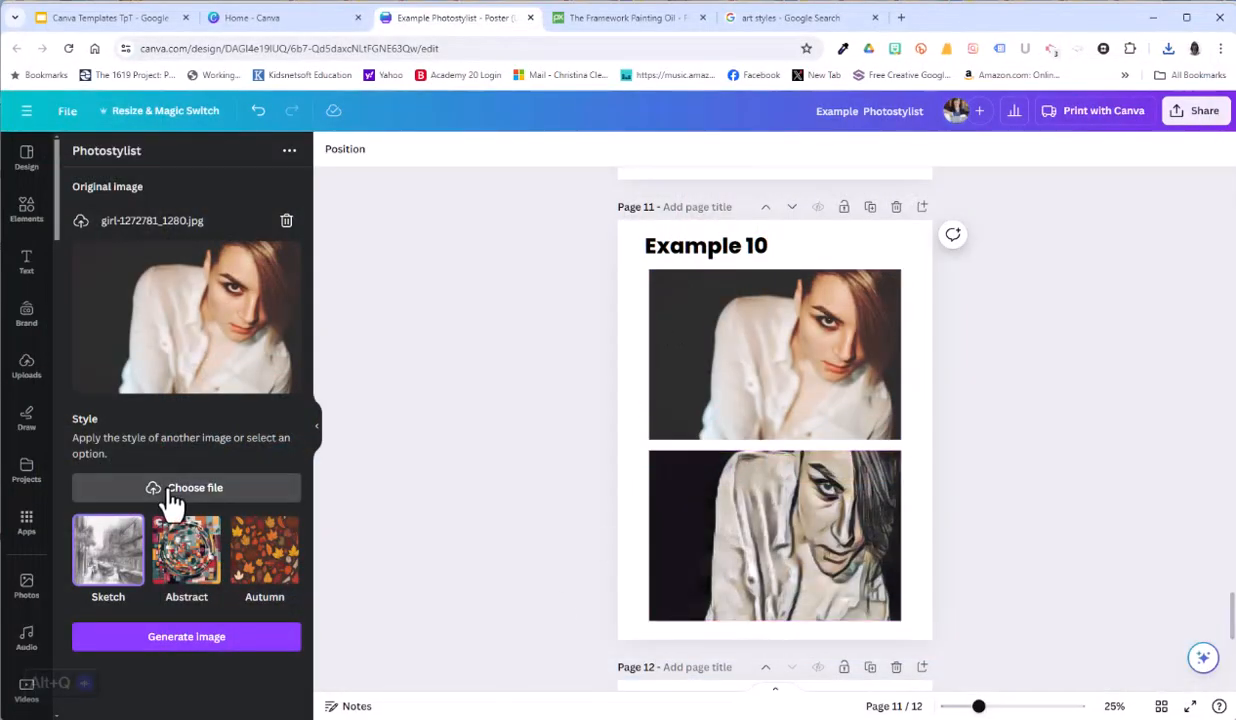
# Step: Generate a version of the portrait styled with the-framework-1138297_1280 and replace the image in the lower frame of the Example 10 page
pyautogui.click(172, 490)
pyautogui.click(212, 238)
pyautogui.doubleClick(214, 240)
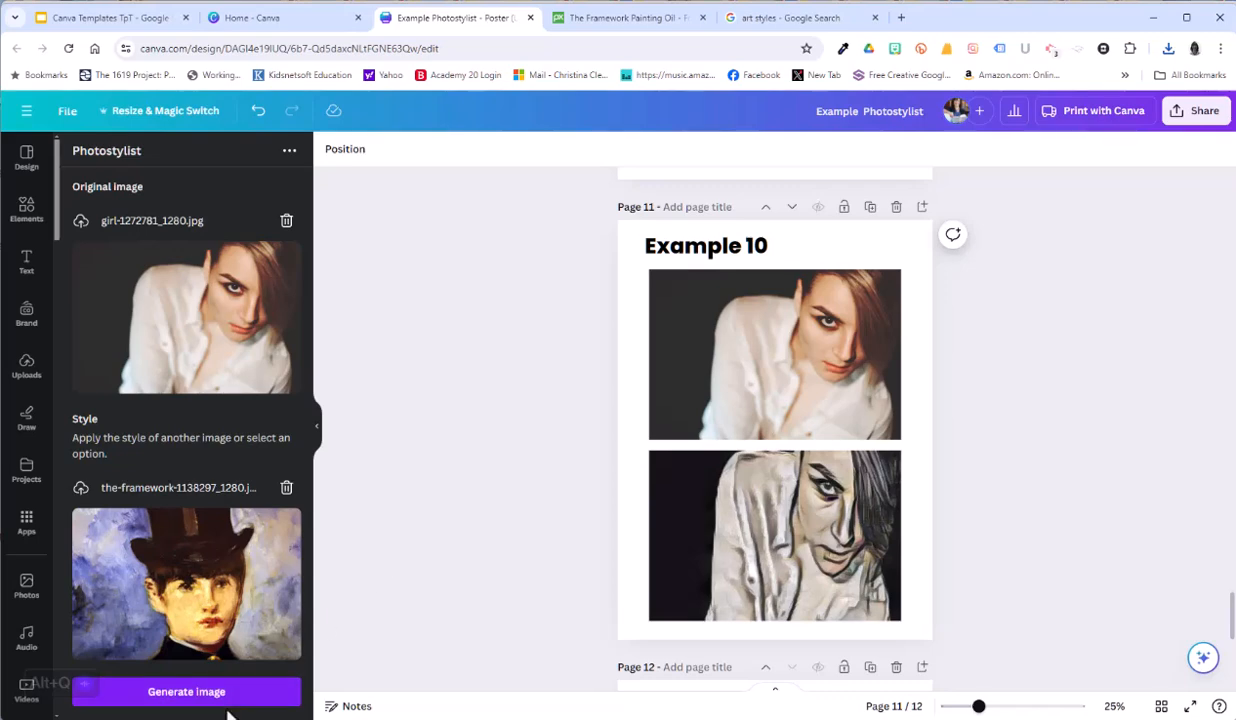
pyautogui.click(180, 691)
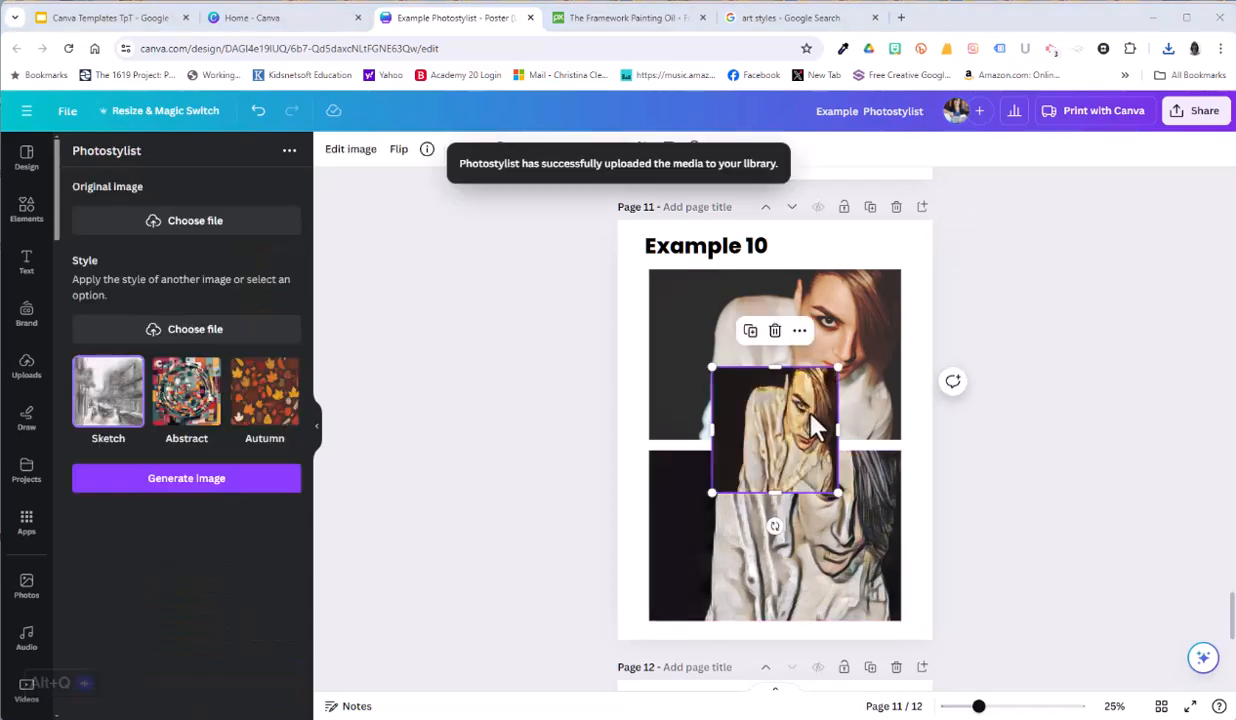
pyautogui.moveTo(756, 396); pyautogui.dragTo(792, 497)
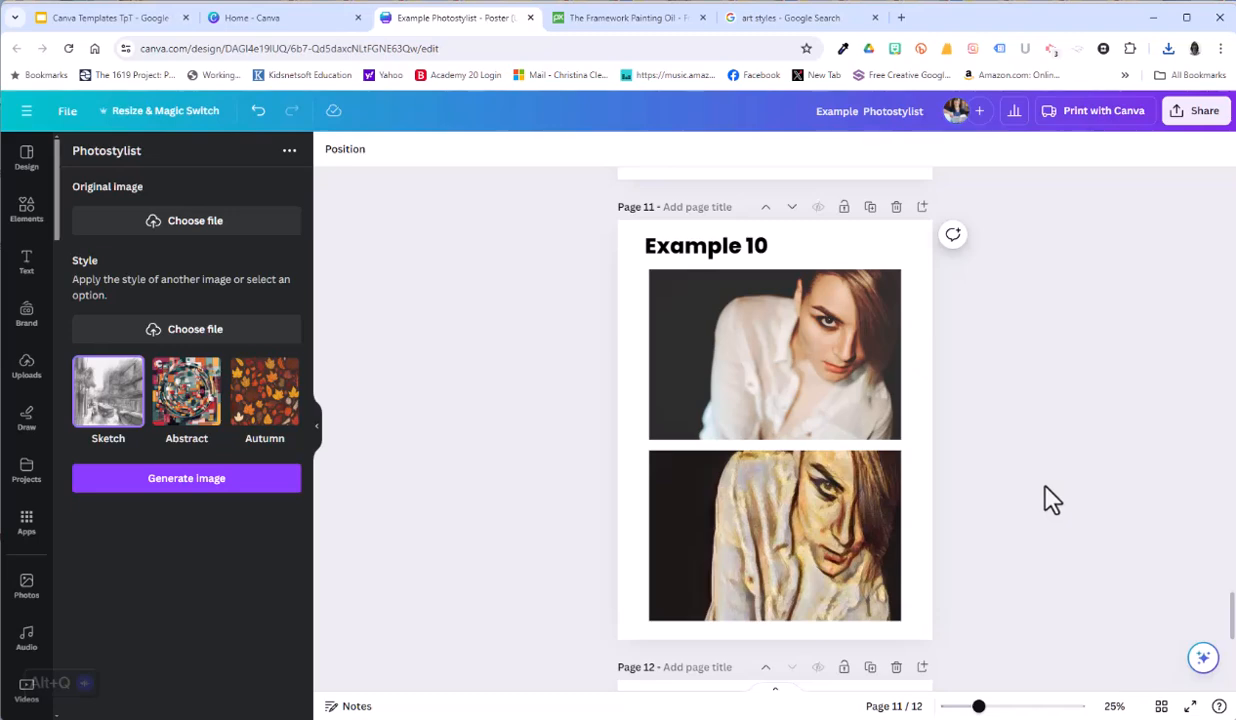
# Step: Download all 12 pages of the poster design as an MP4 video
pyautogui.scroll(-2, 1057, 513)
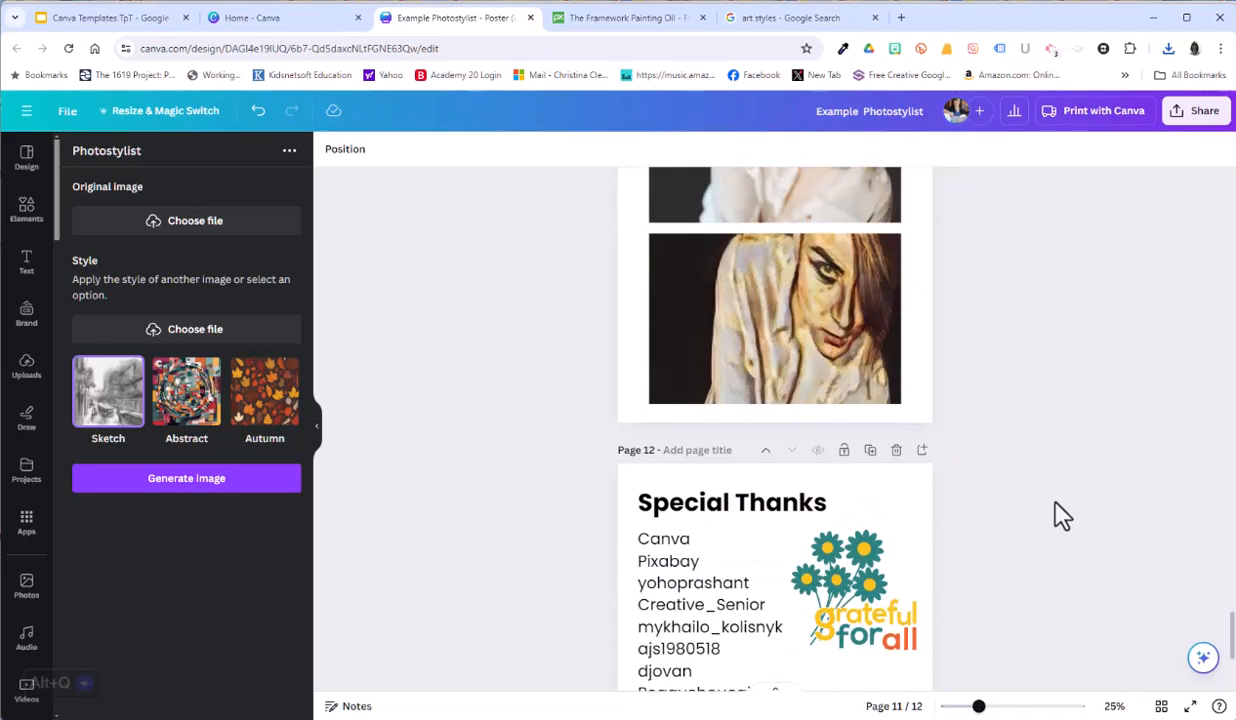
pyautogui.scroll(6, 1057, 513)
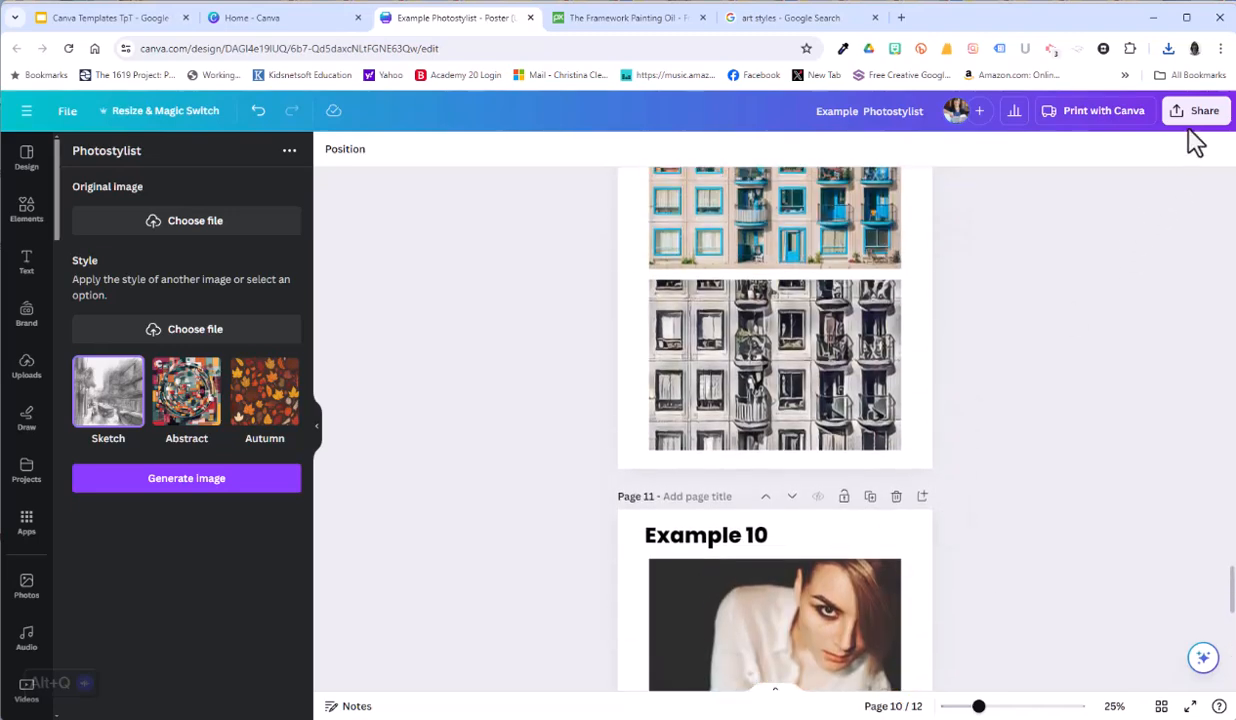
pyautogui.click(1193, 118)
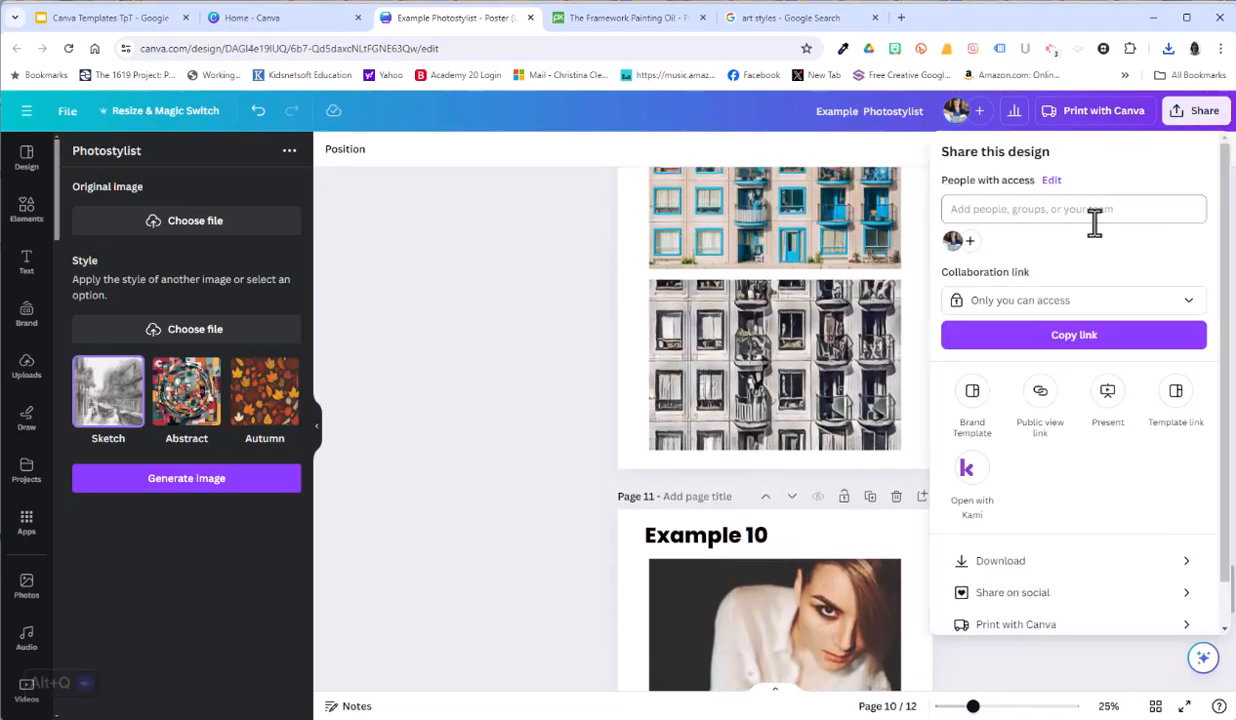
pyautogui.click(1033, 575)
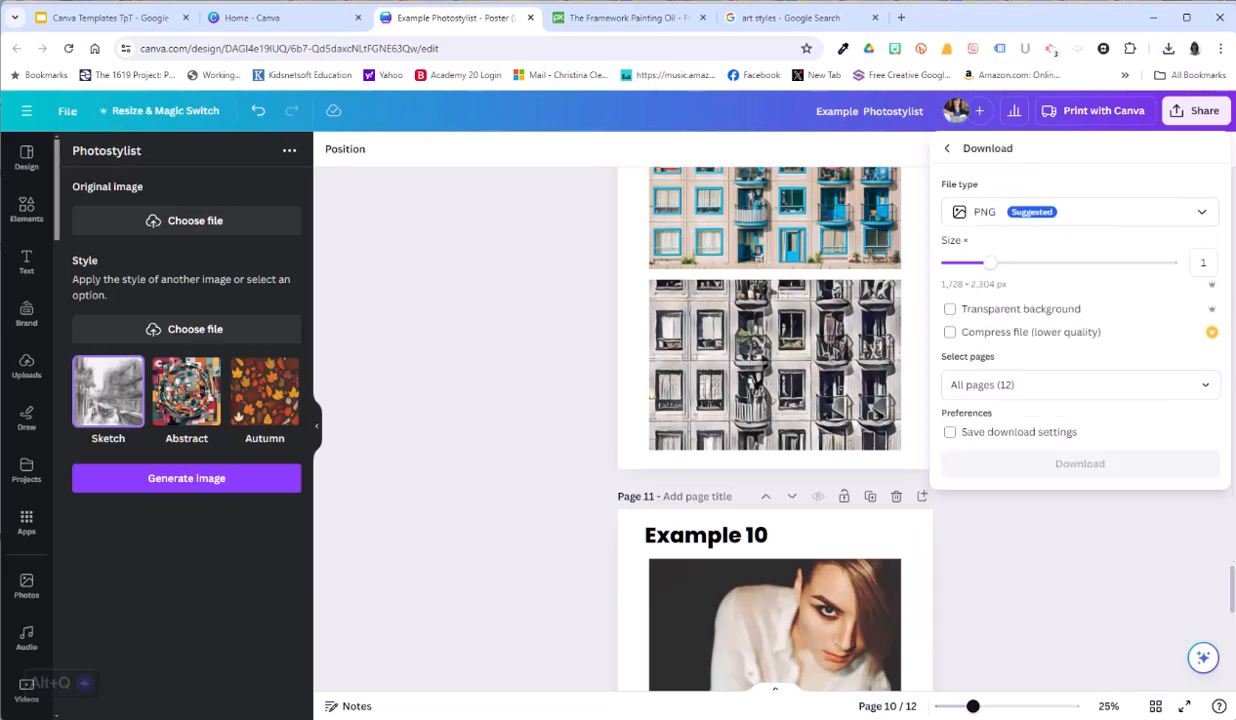
pyautogui.click(1040, 213)
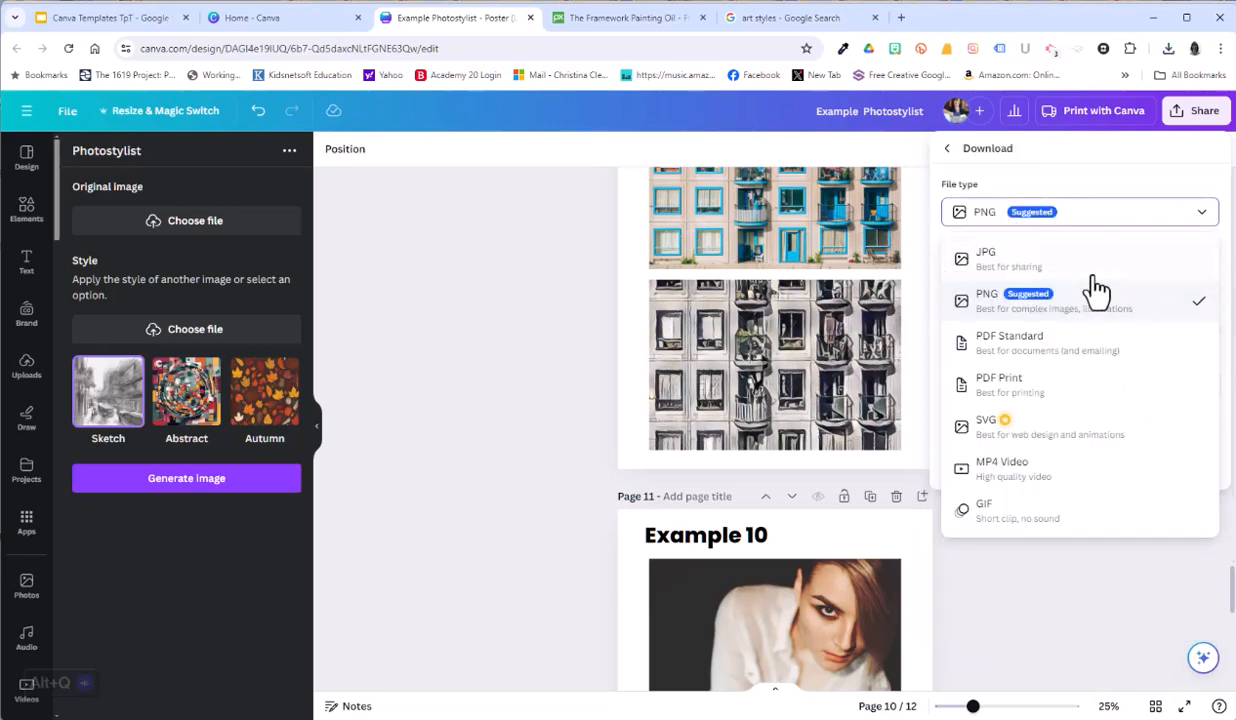
pyautogui.click(1028, 478)
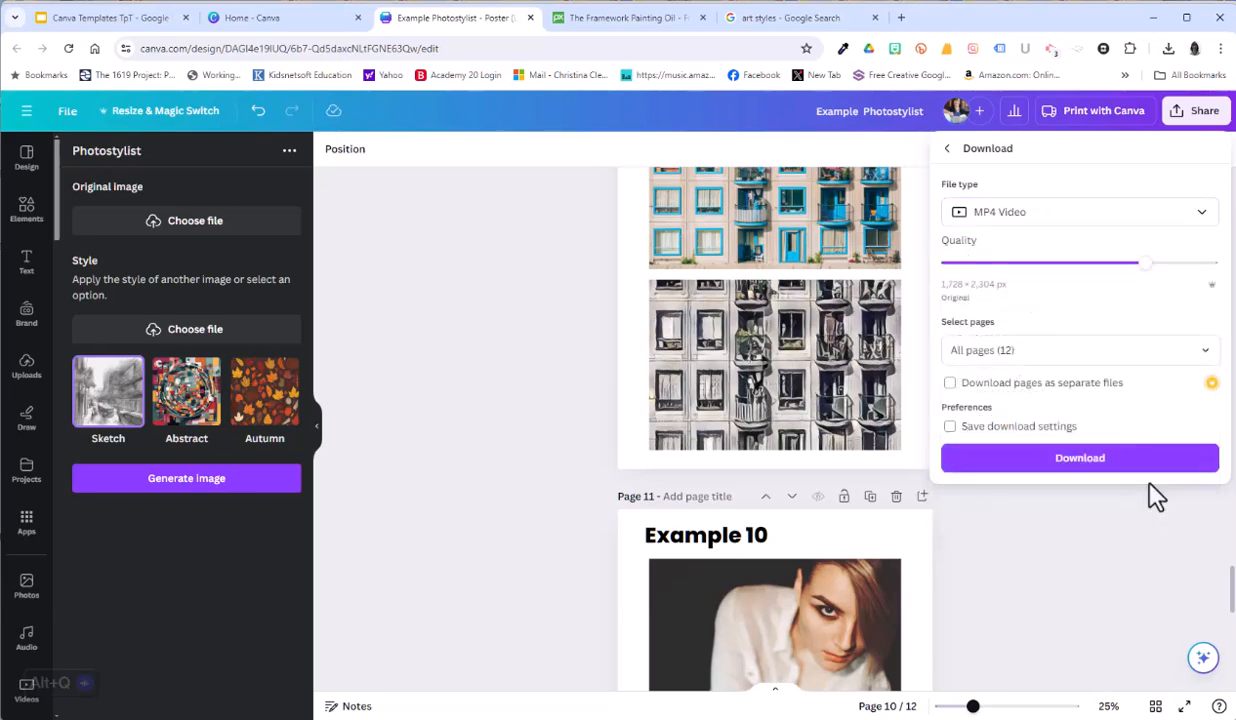
pyautogui.click(1090, 462)
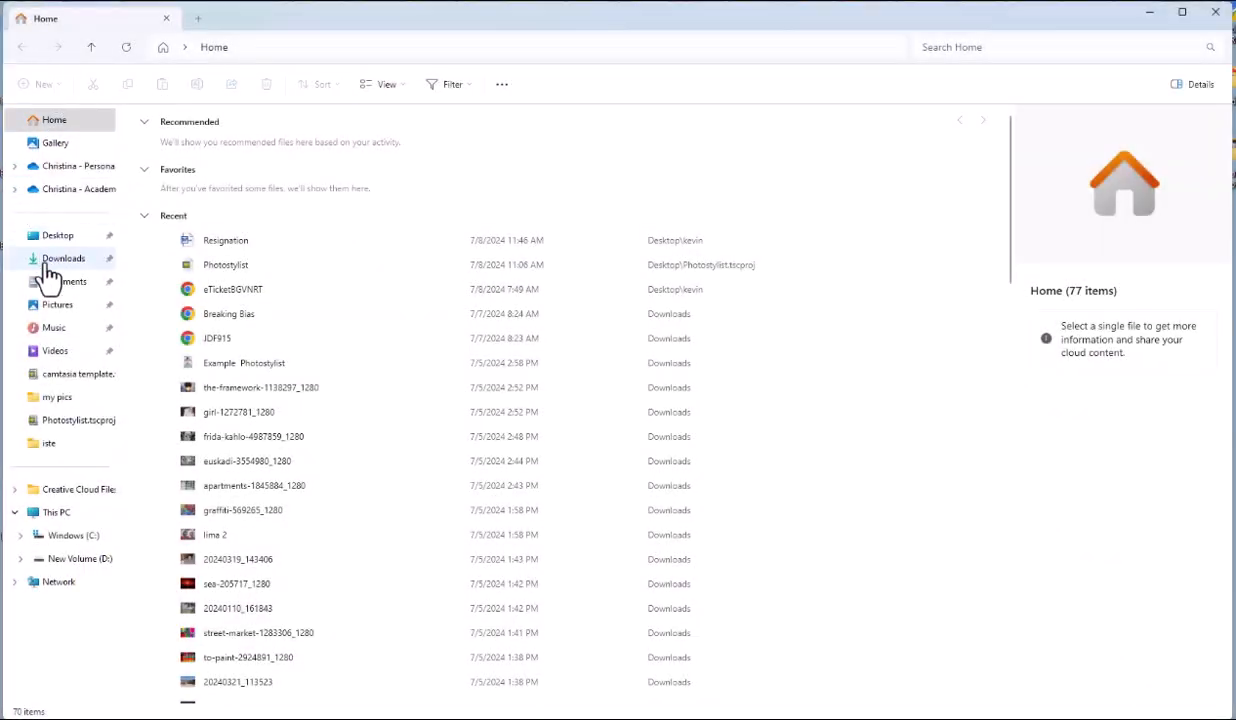
# Step: In File Explorer, go to the Downloads folder and select the Example Photostylist file
pyautogui.click(63, 260)
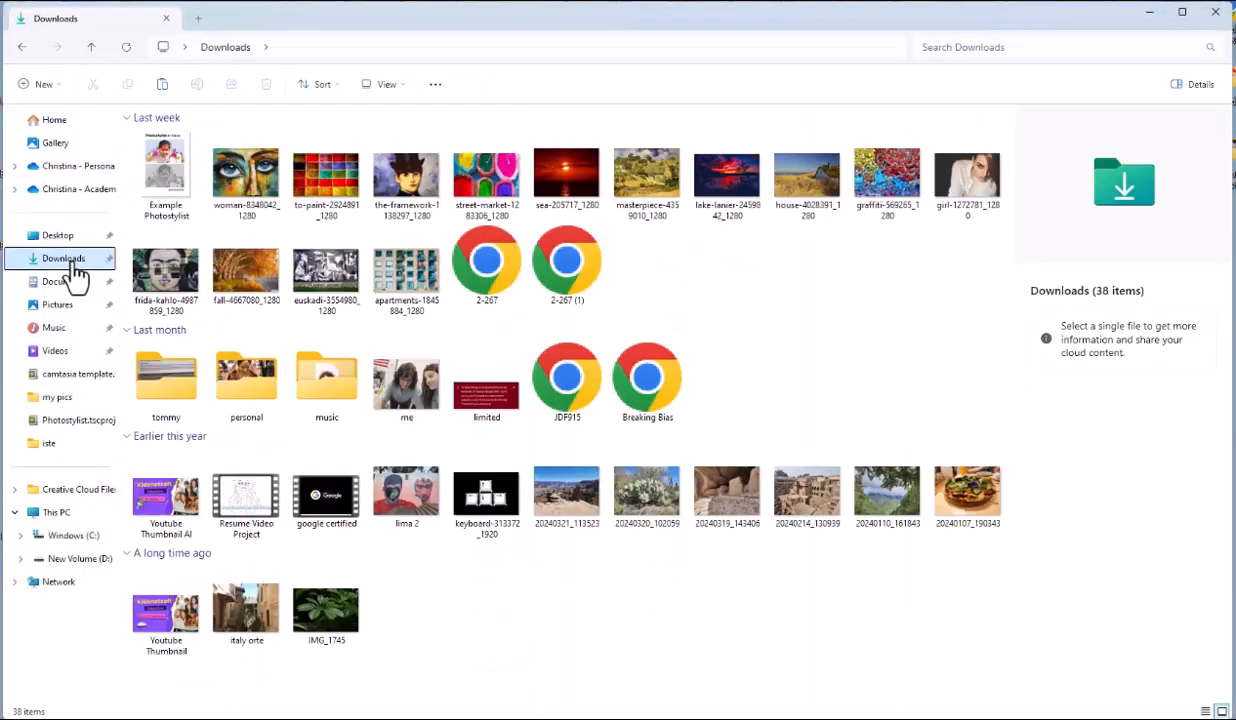
pyautogui.click(165, 182)
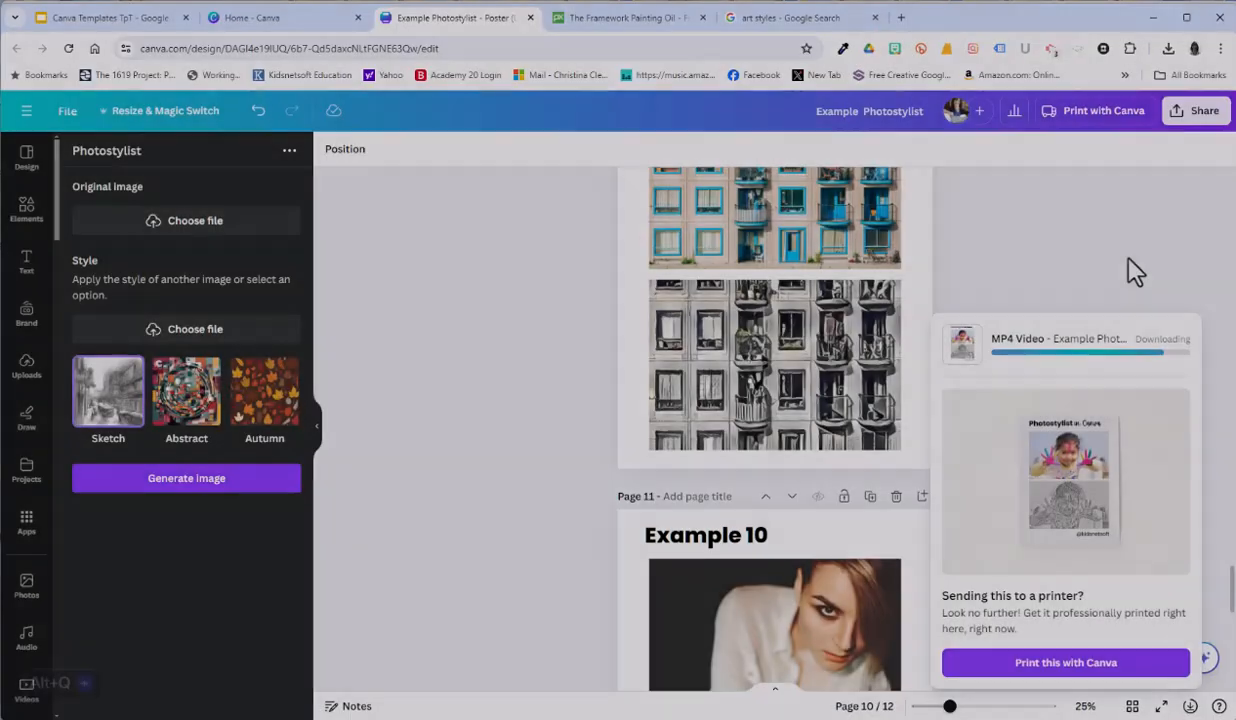